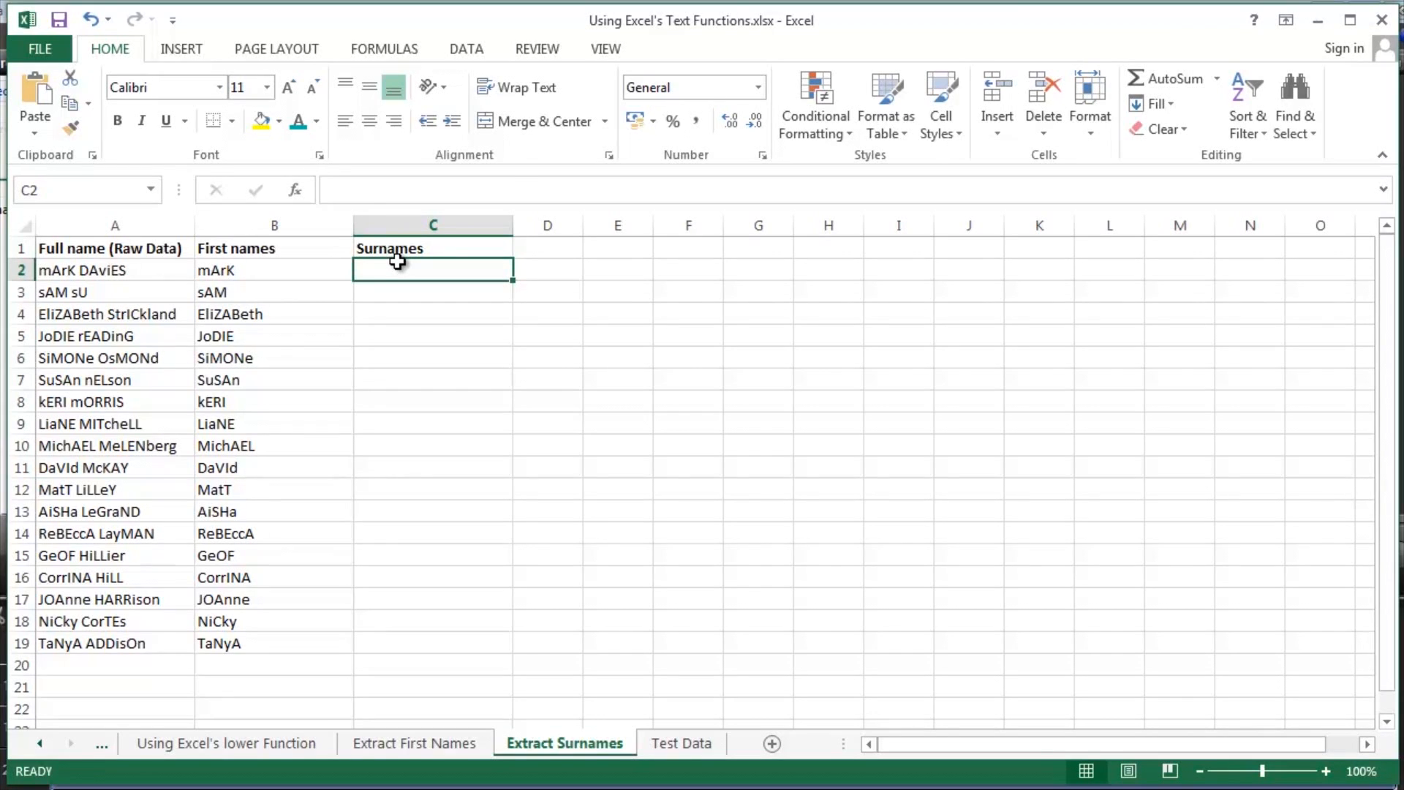
- Examine the full names in A2:A19, the extracted first names in B2:B19 and the empty Surnames range beside them
key(Left)
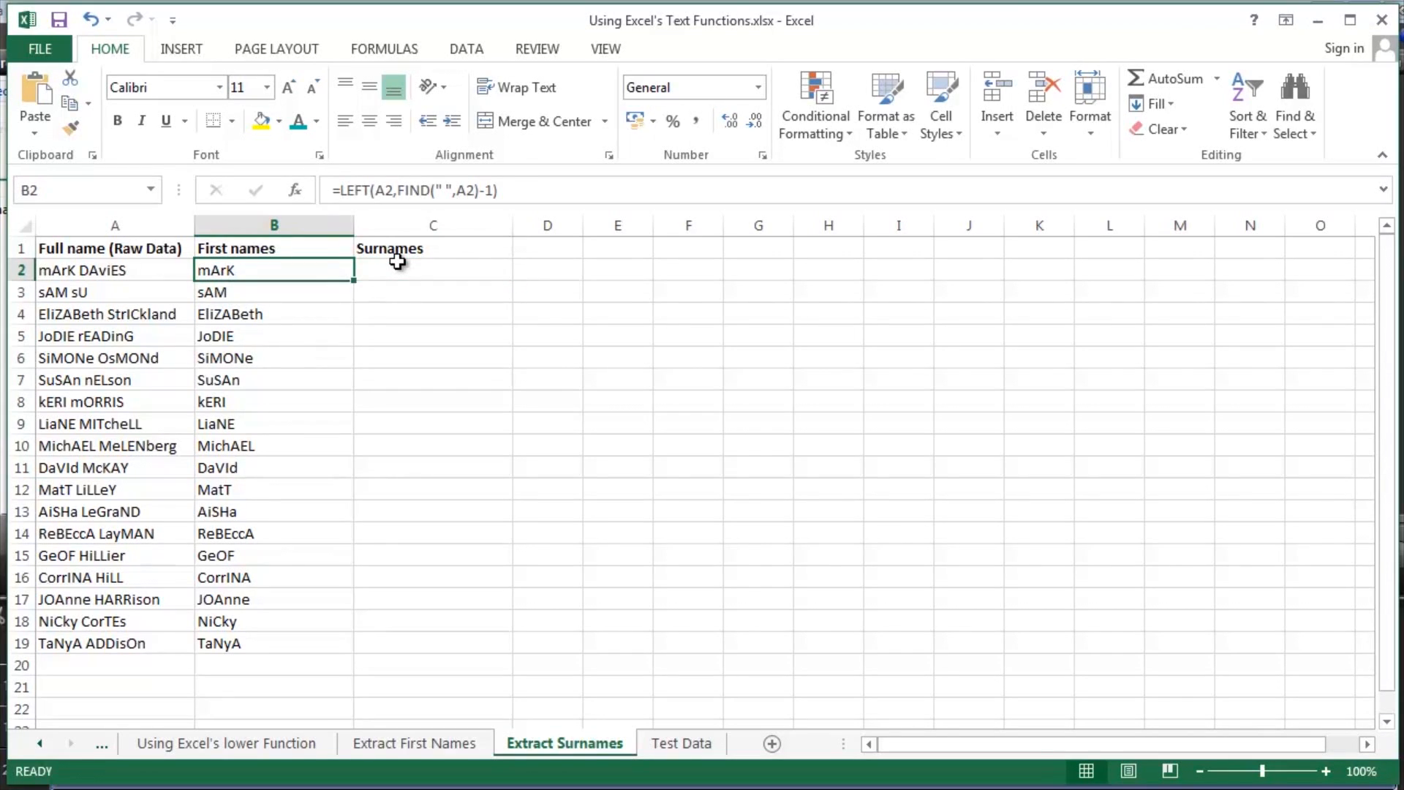
key(ctrl+shift+Down)
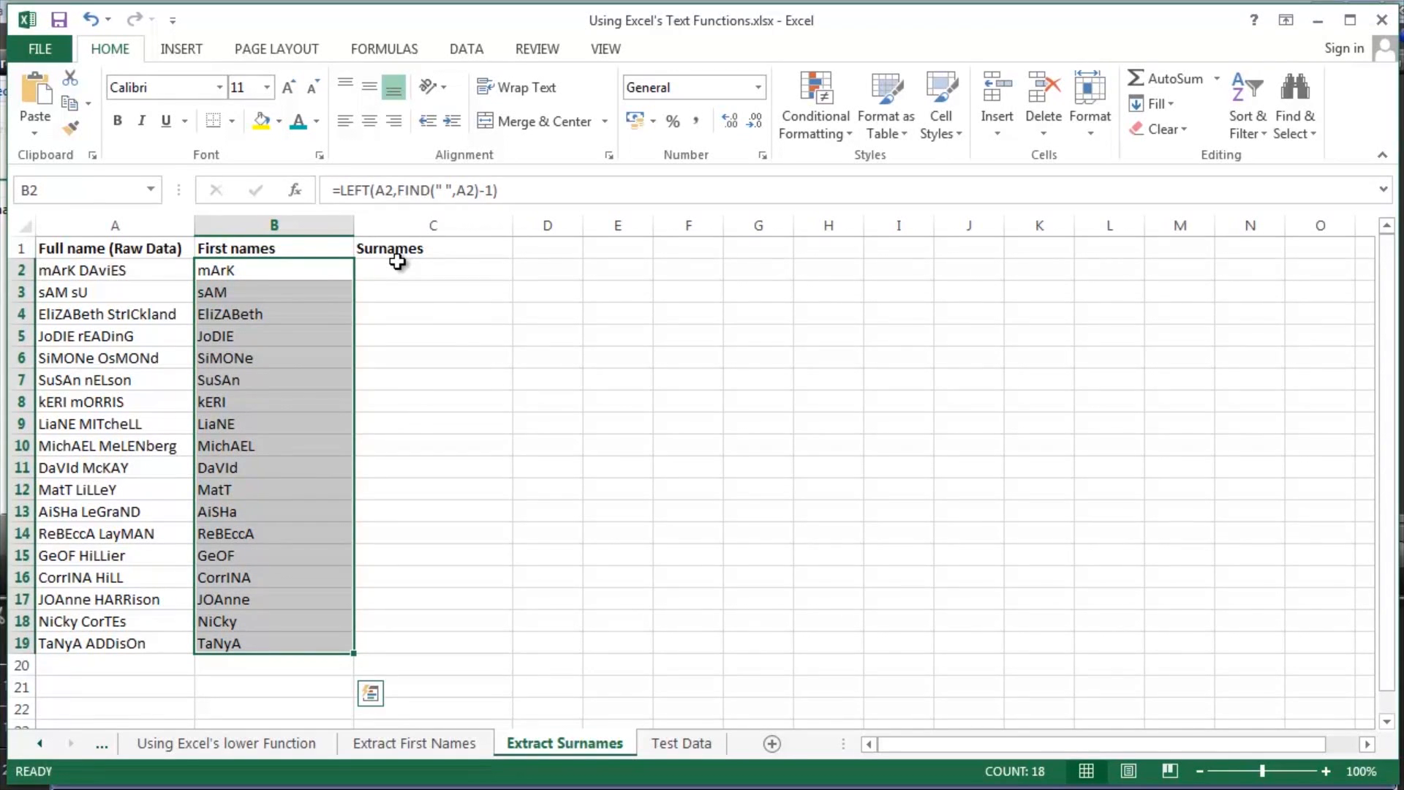
key(Left)
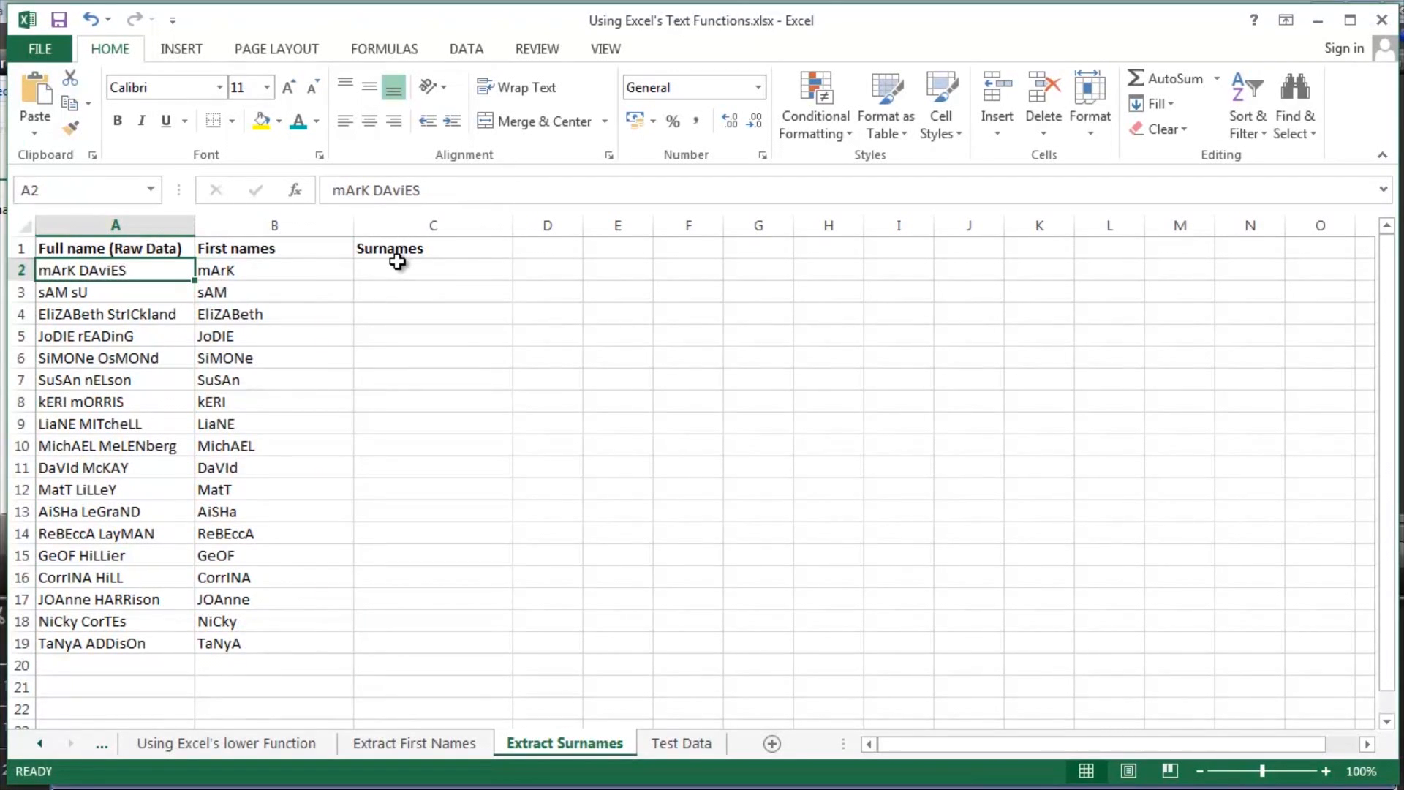
key(ctrl+shift+Down)
click(397, 265)
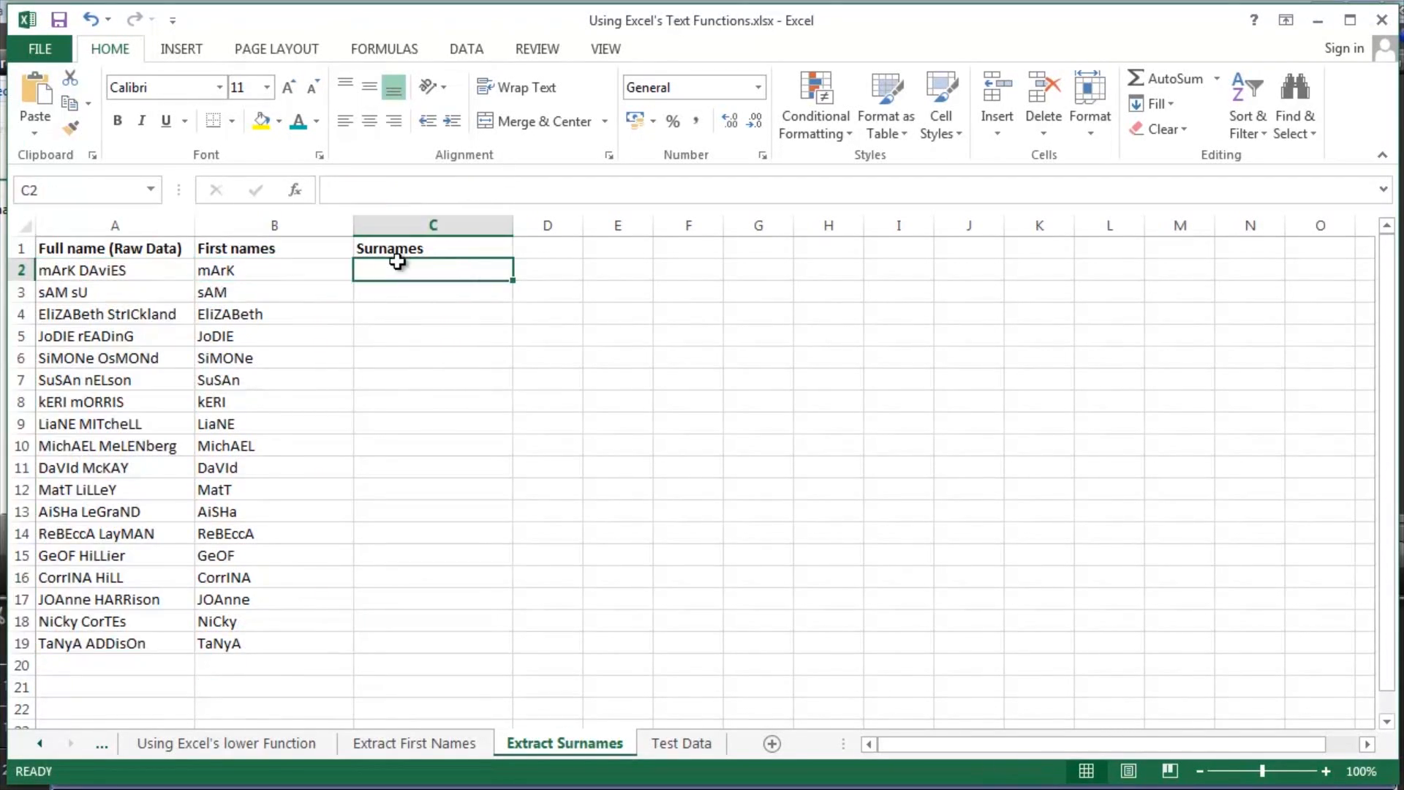
key(shift+Down)
key(shift+Down)
key(shift+Down)
key(shift+Down)
key(shift+Down)
key(shift+Down)
key(shift+Down)
key(shift+Down)
key(shift+Down)
key(shift+Down)
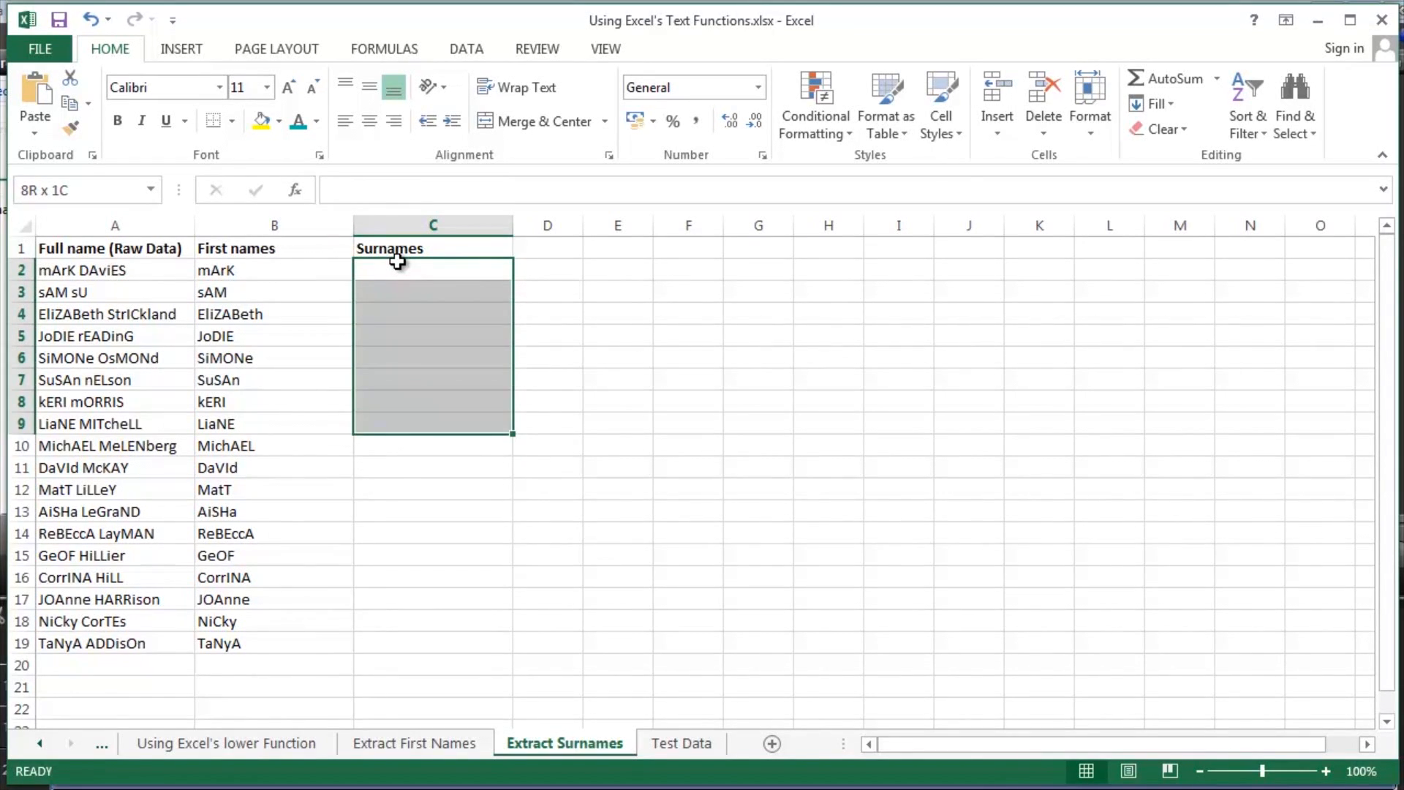
key(shift+Down)
key(shift+Down)
key(shift+Down)
key(shift+Down)
key(shift+Down)
key(shift+Down)
key(shift+Down)
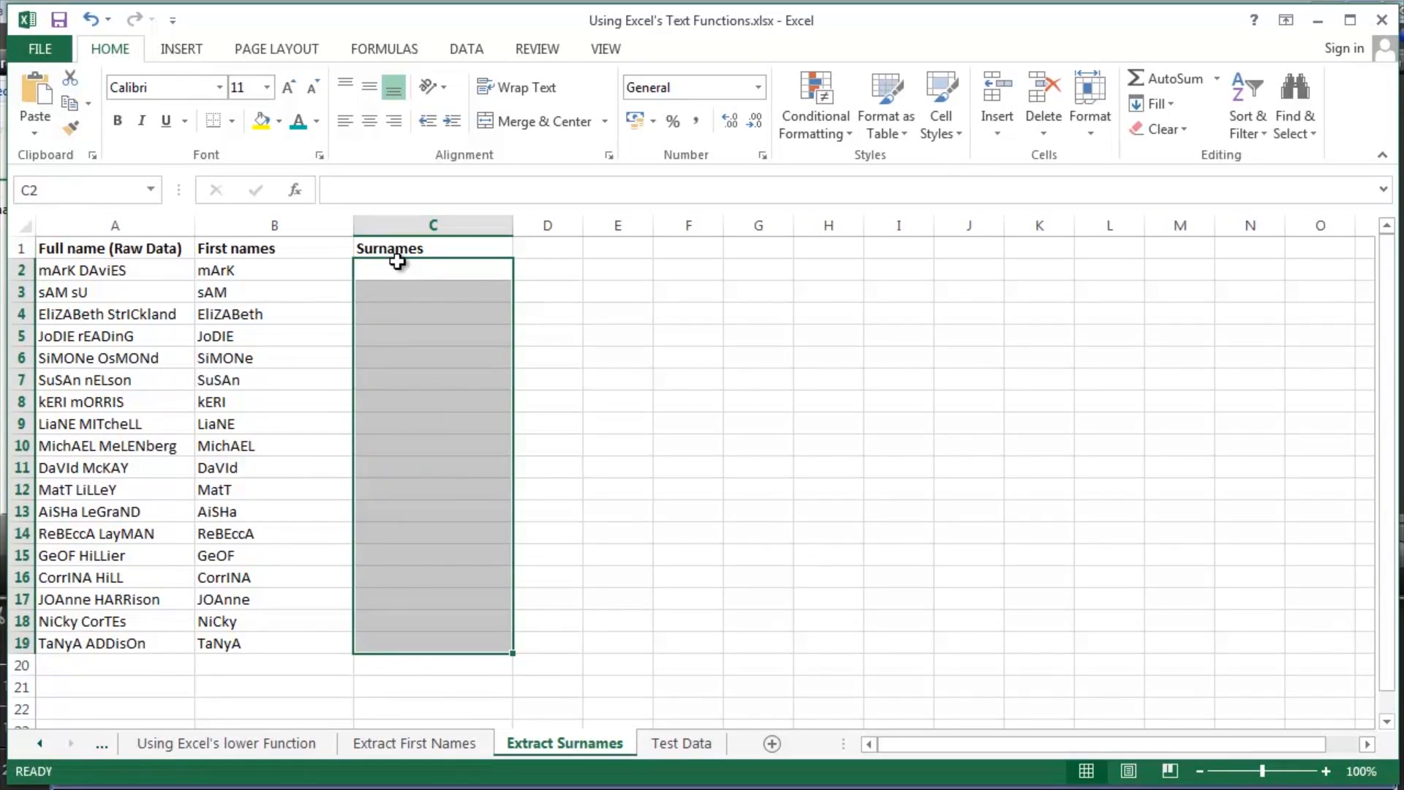
key(Home)
key(ctrl+shift+Down)
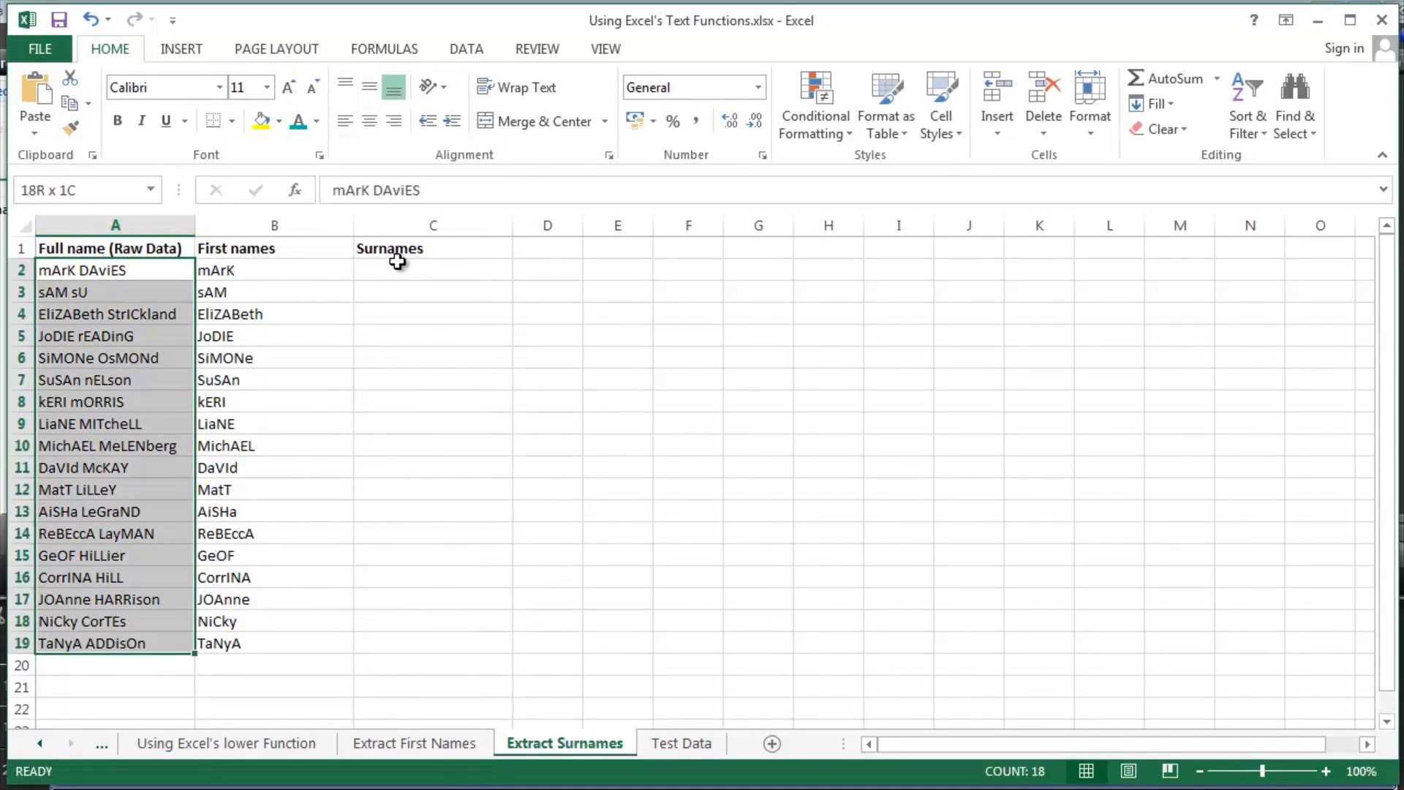
key(Right)
key(Right)
key(shift+Down)
key(shift+Down)
key(shift+Down)
key(shift+Down)
key(shift+Down)
key(shift+Down)
key(shift+Down)
key(shift+Down)
key(shift+Down)
key(shift+Down)
key(shift+Down)
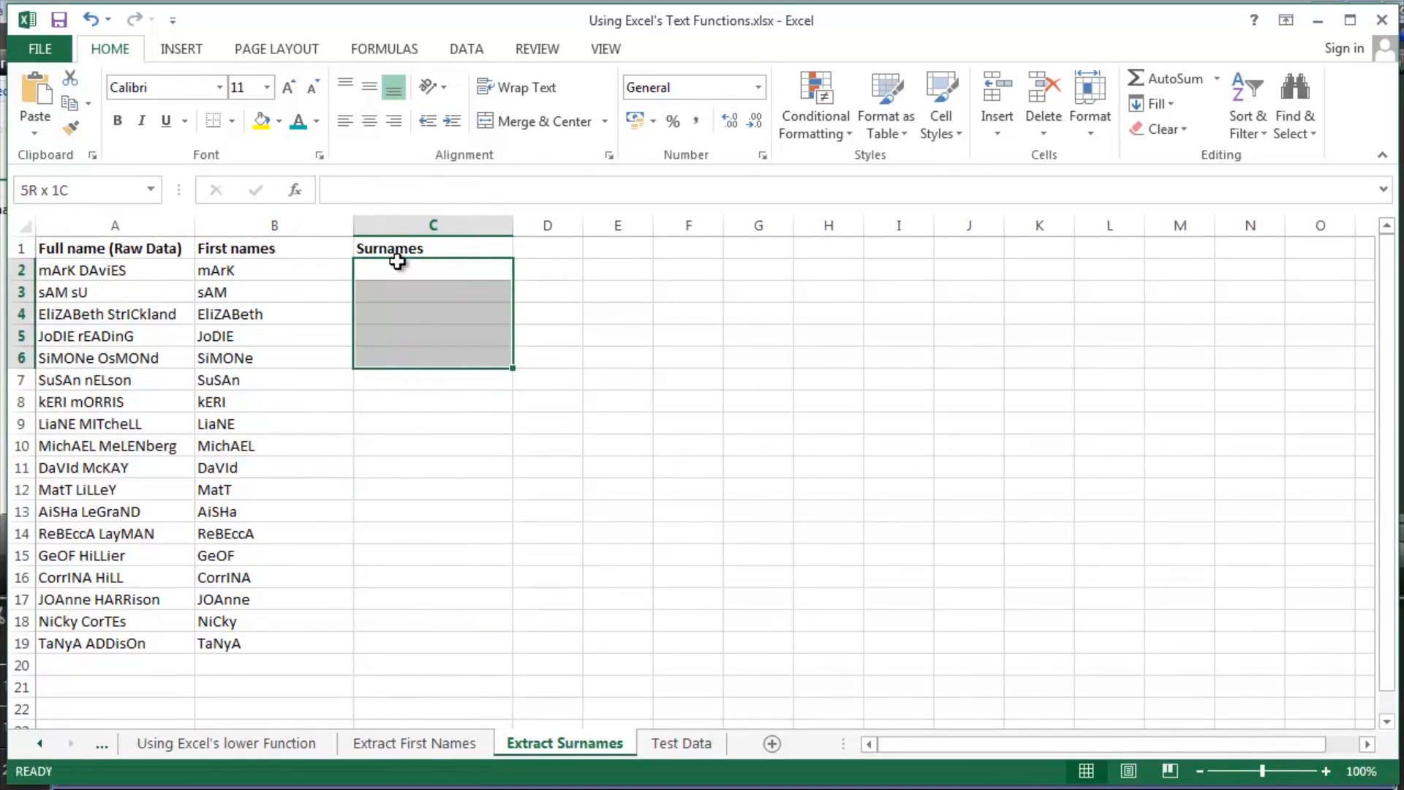
- Begin a formula in C2 with RIGHT on A2, starting the character count with LEN(A2)
click(398, 262)
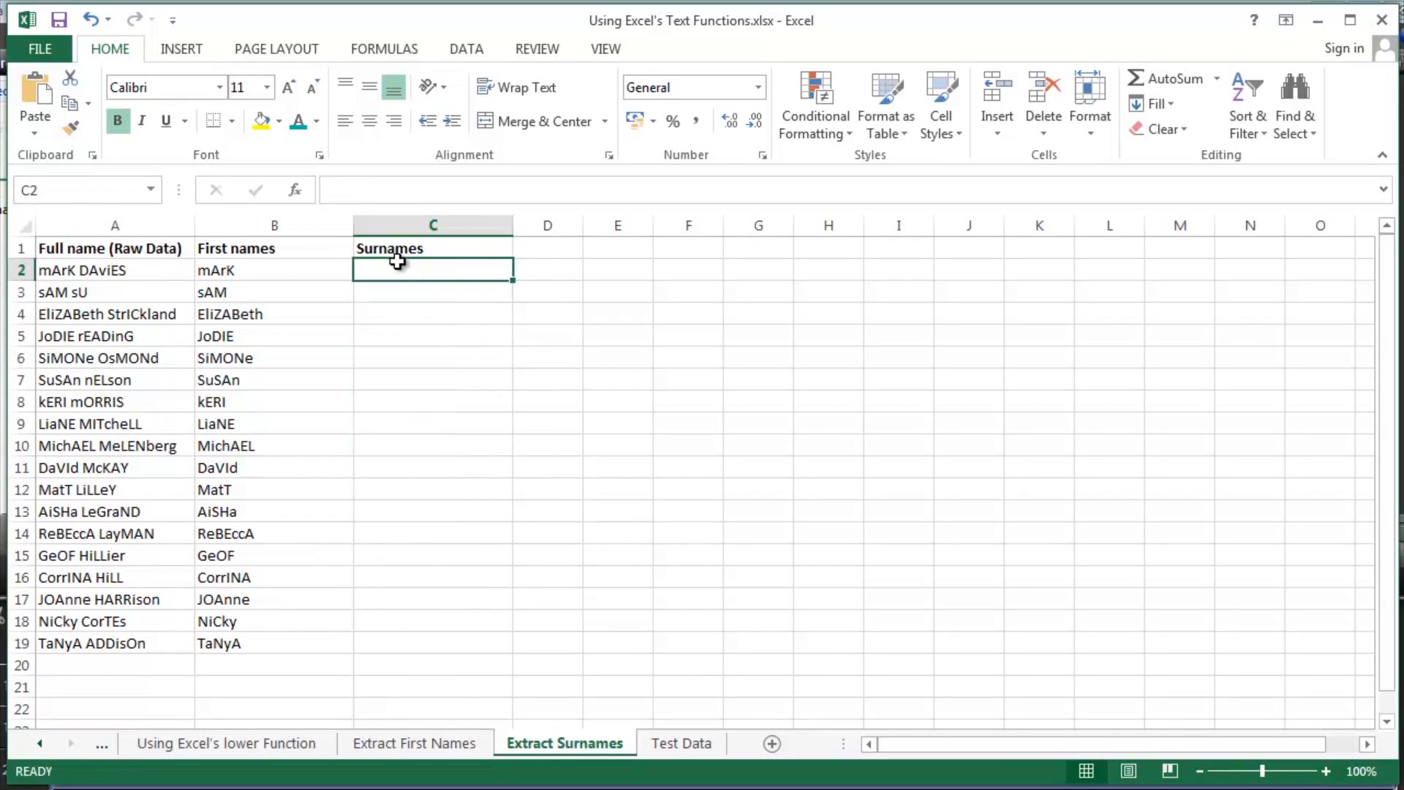
text(=right)
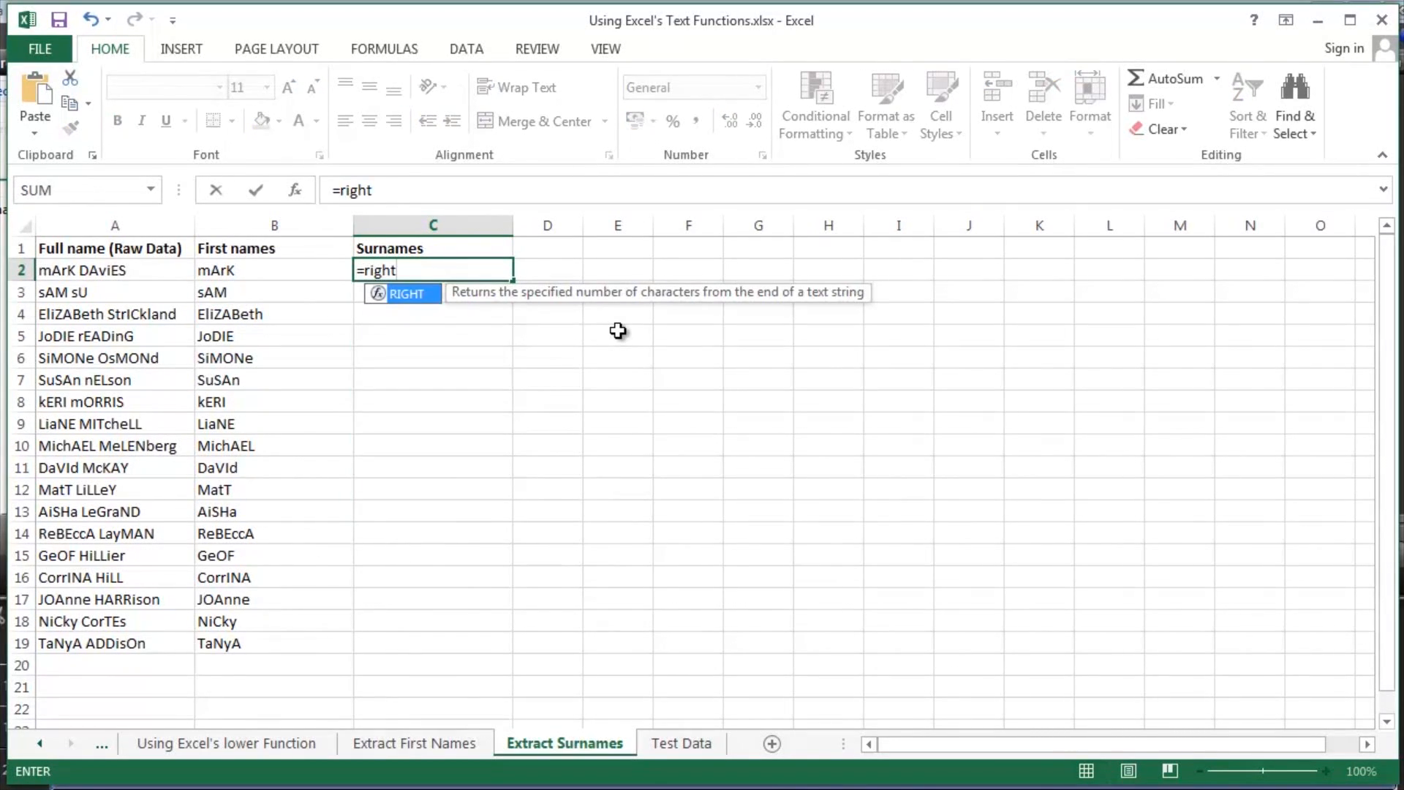
key(Tab)
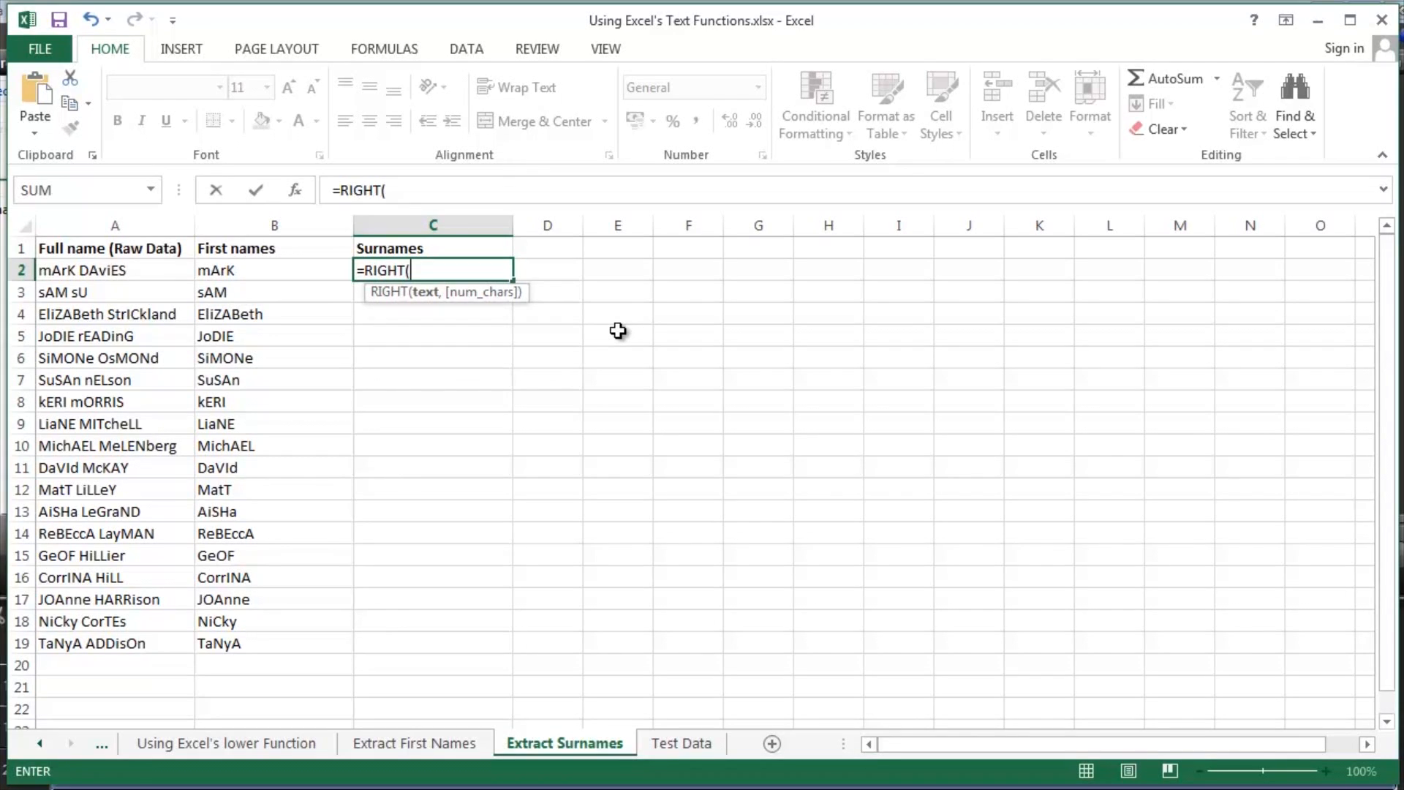
click(158, 270)
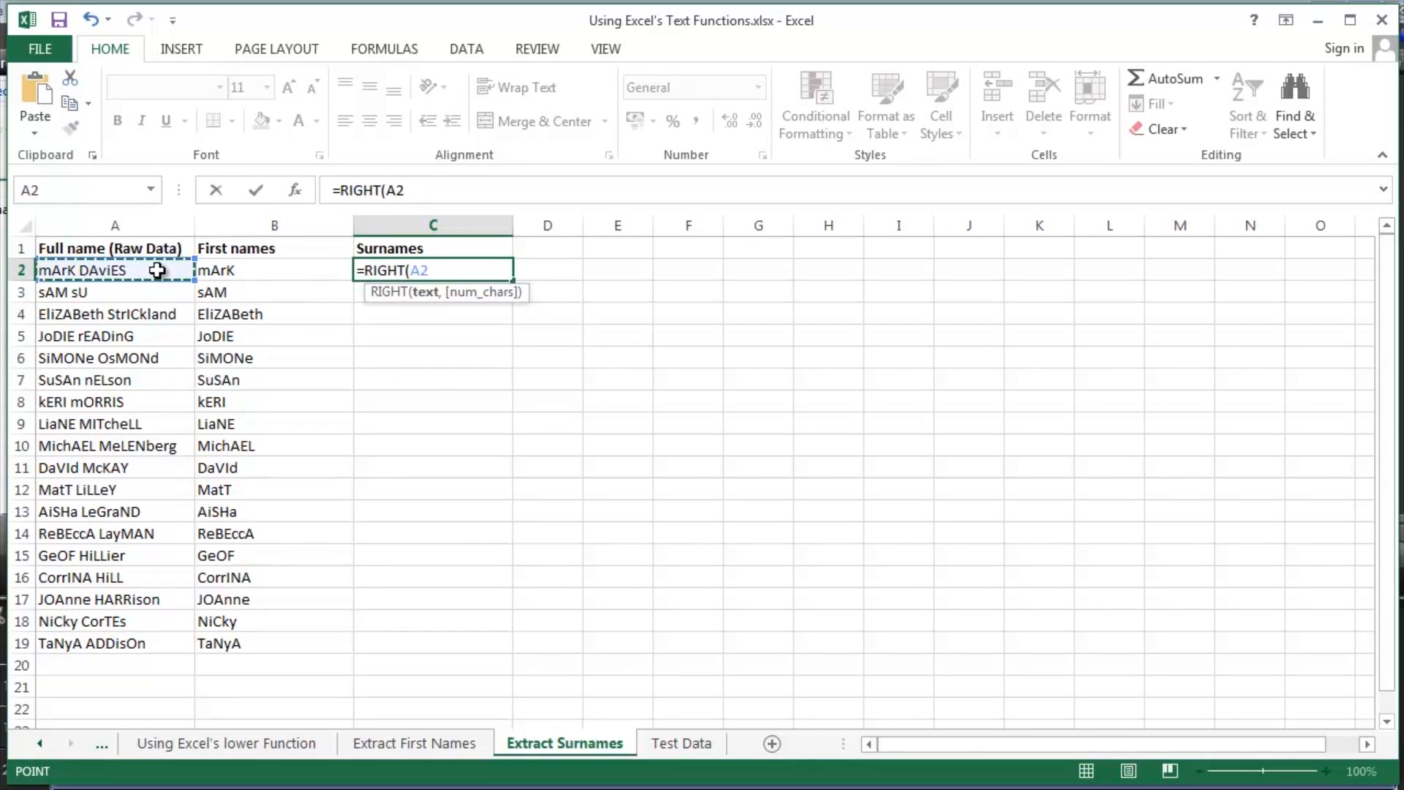
text(,)
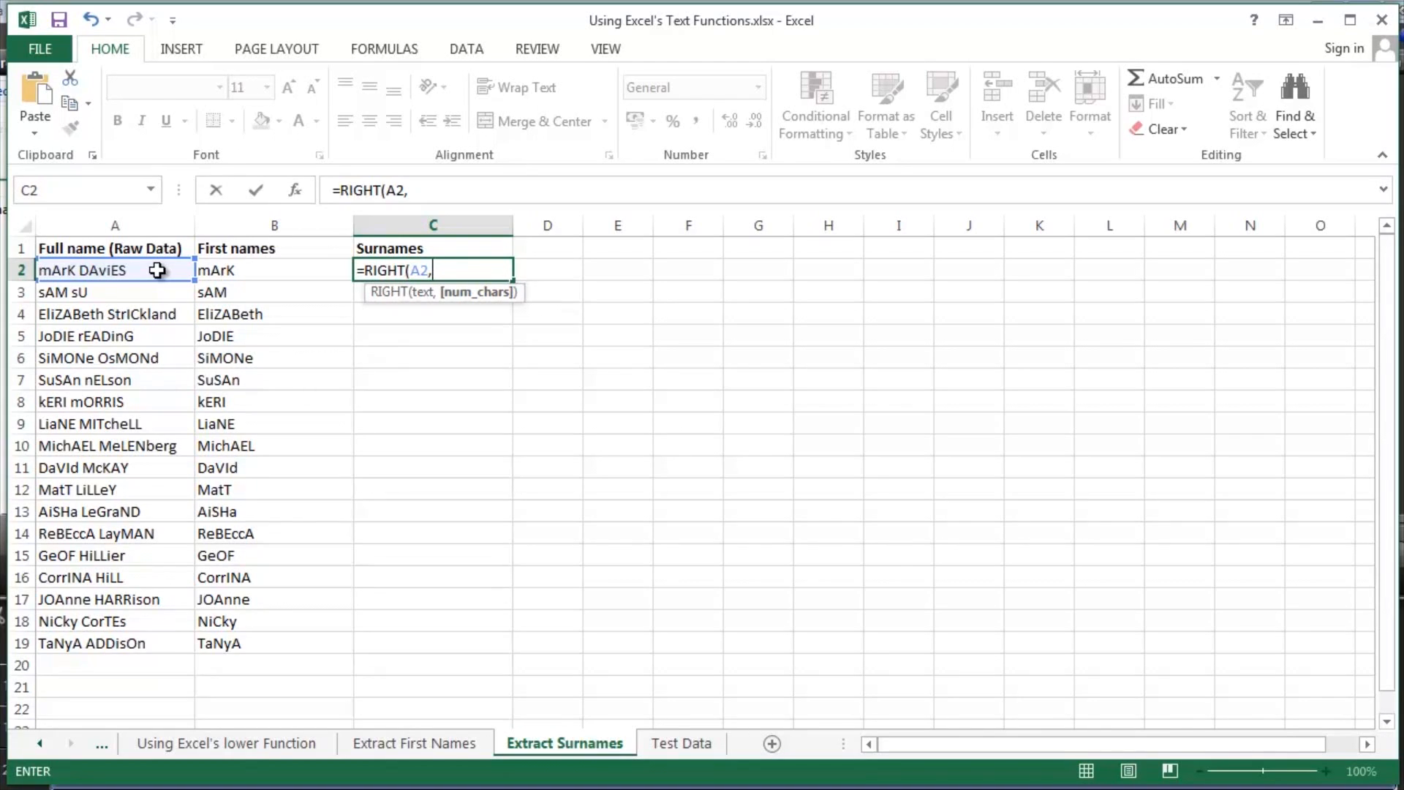
text(len)
key(Tab)
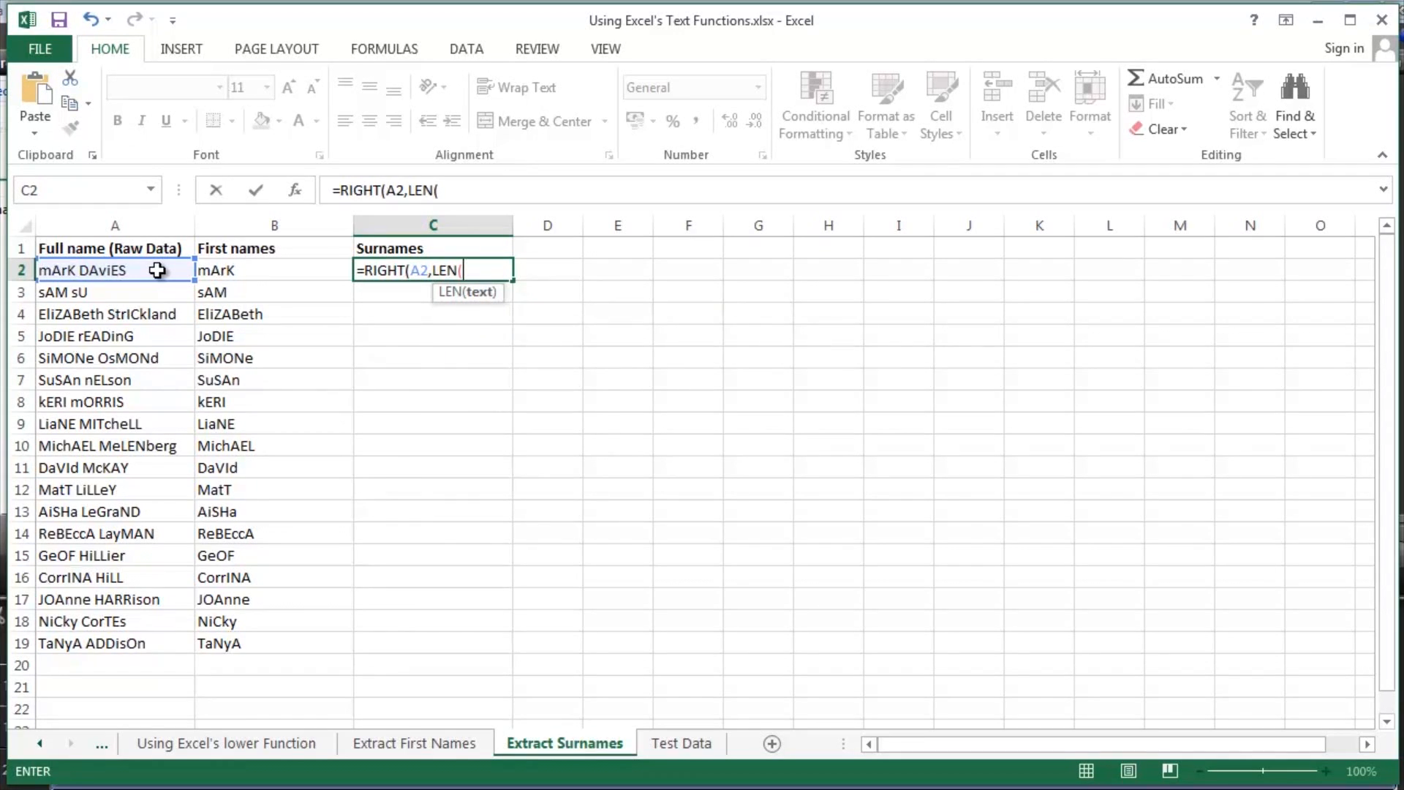
click(86, 266)
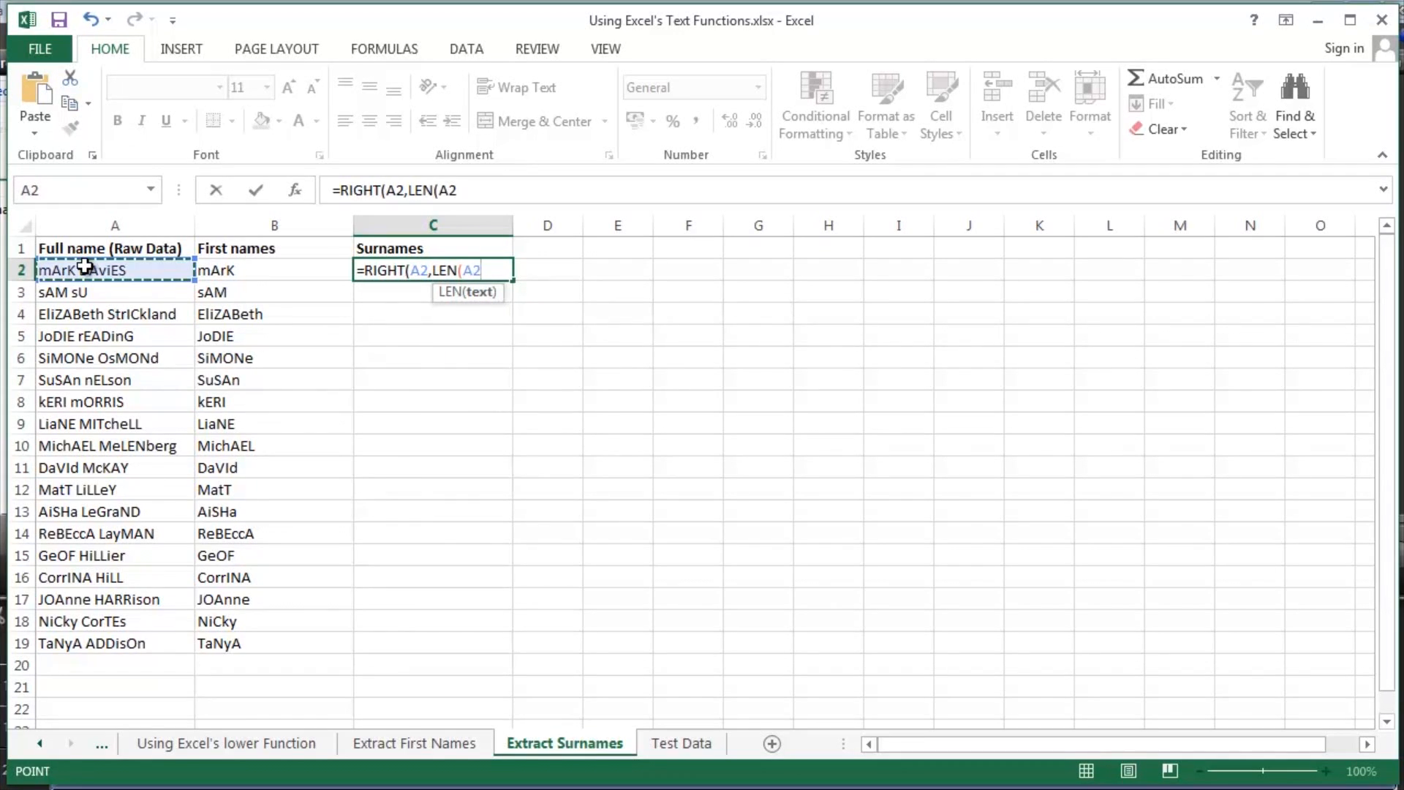
text())
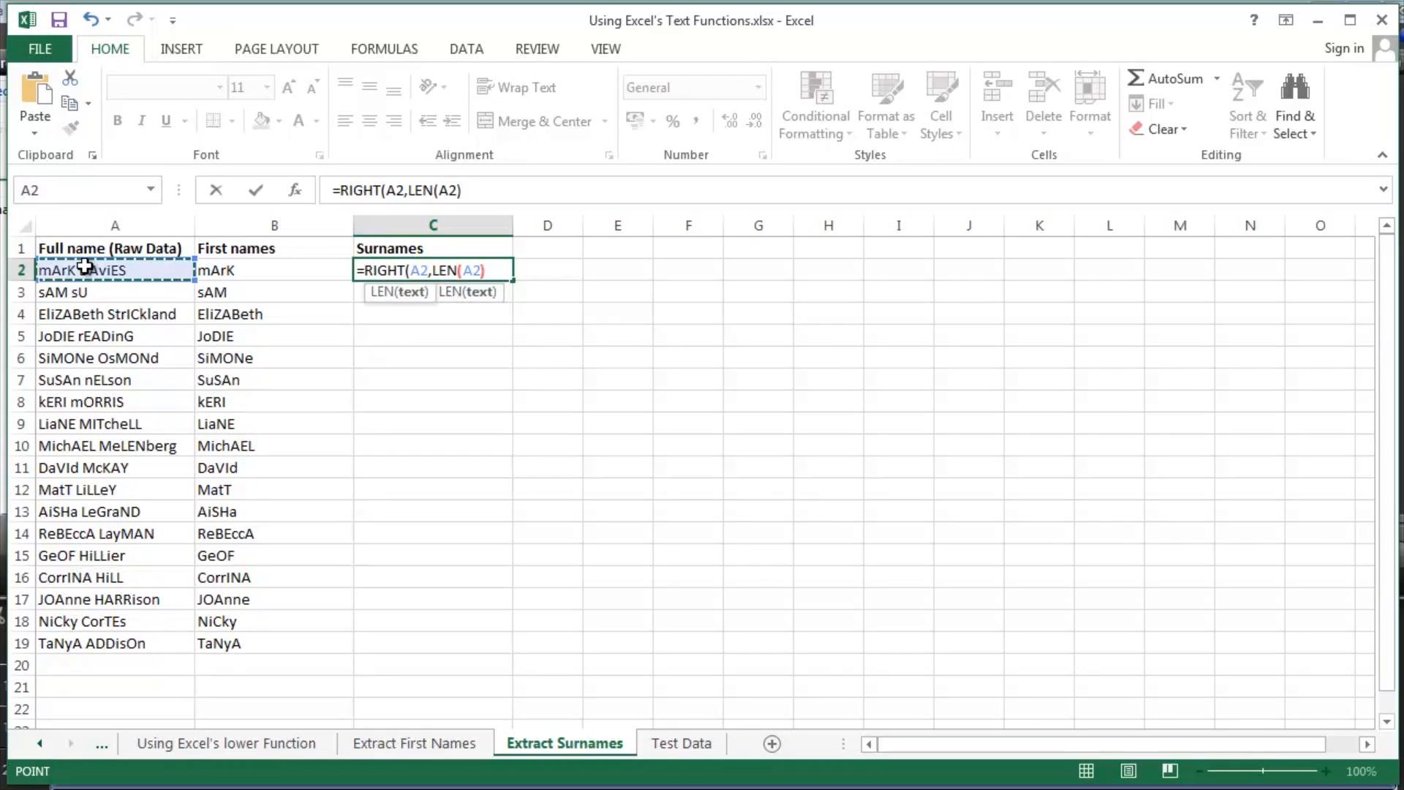
text(-)
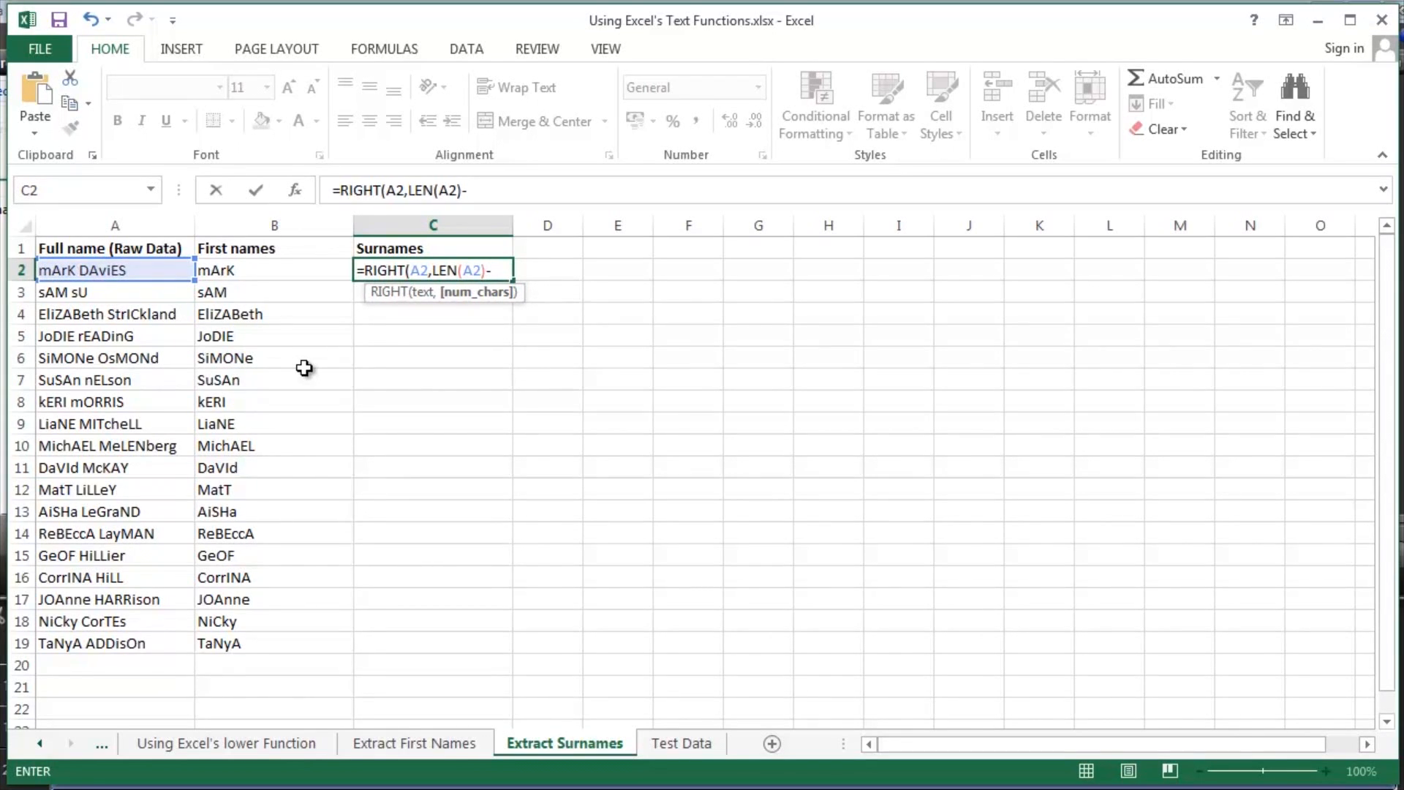
text(searc)
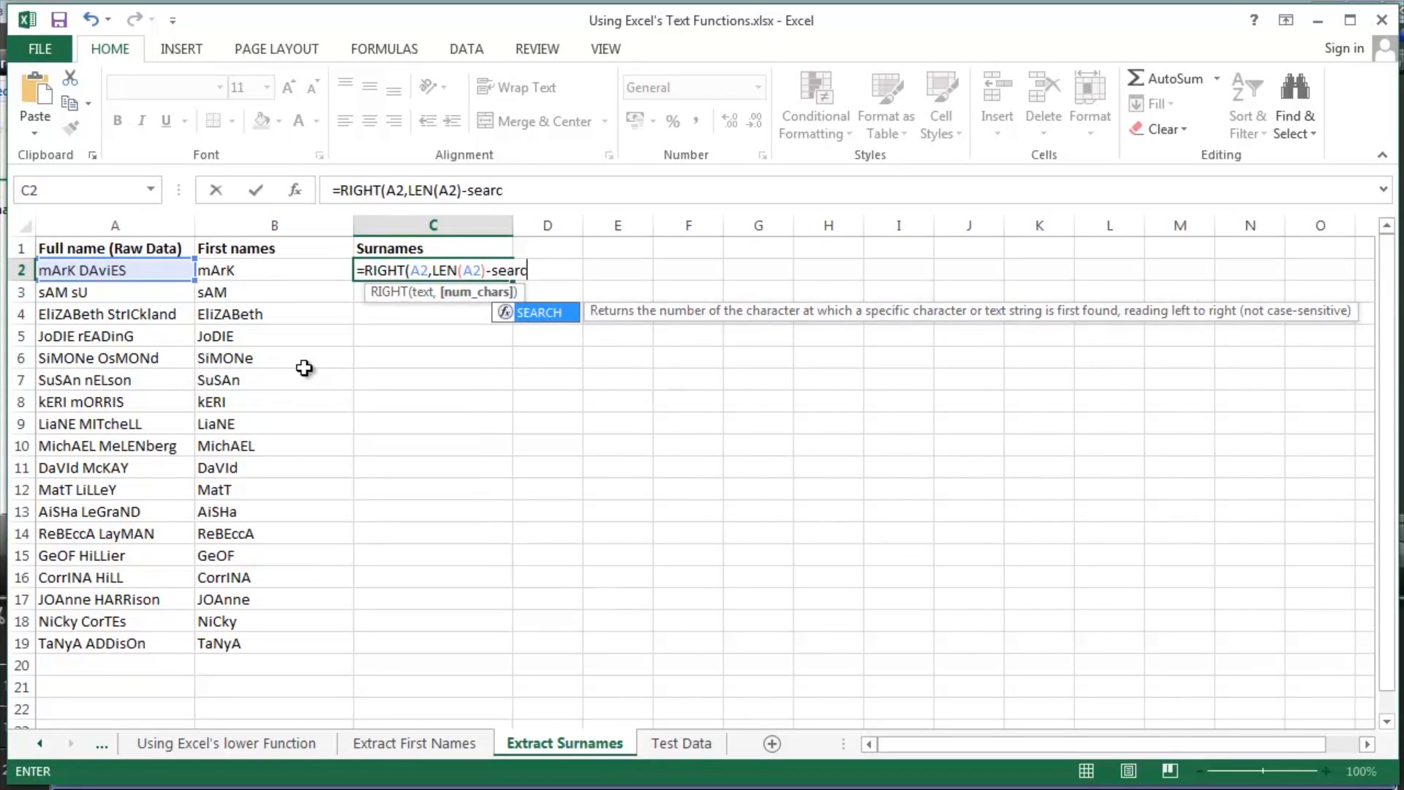
- Complete the formula as =RIGHT(A2,LEN(A2)-SEARCH(" ",A2)) and fill it down through C19
key(Tab)
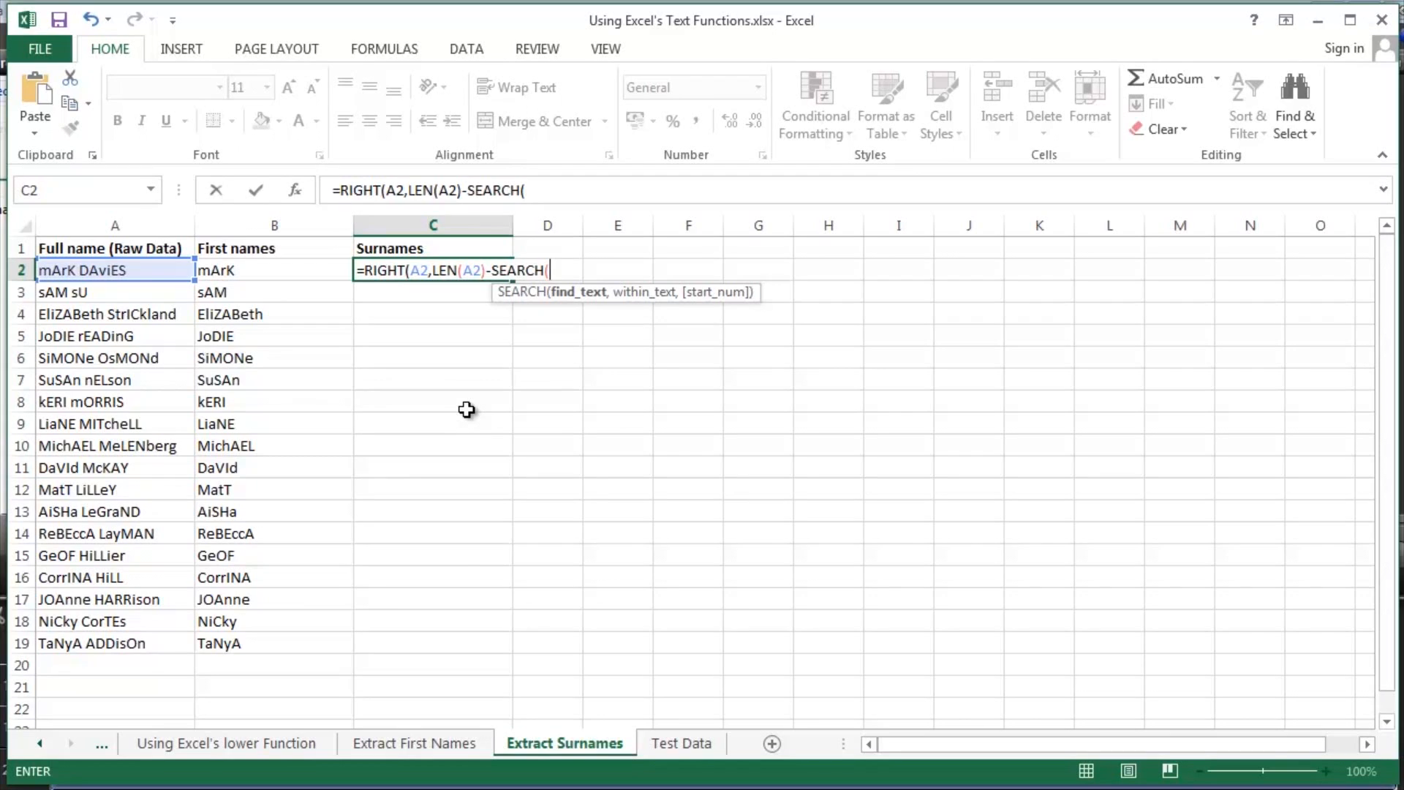
text(" ",)
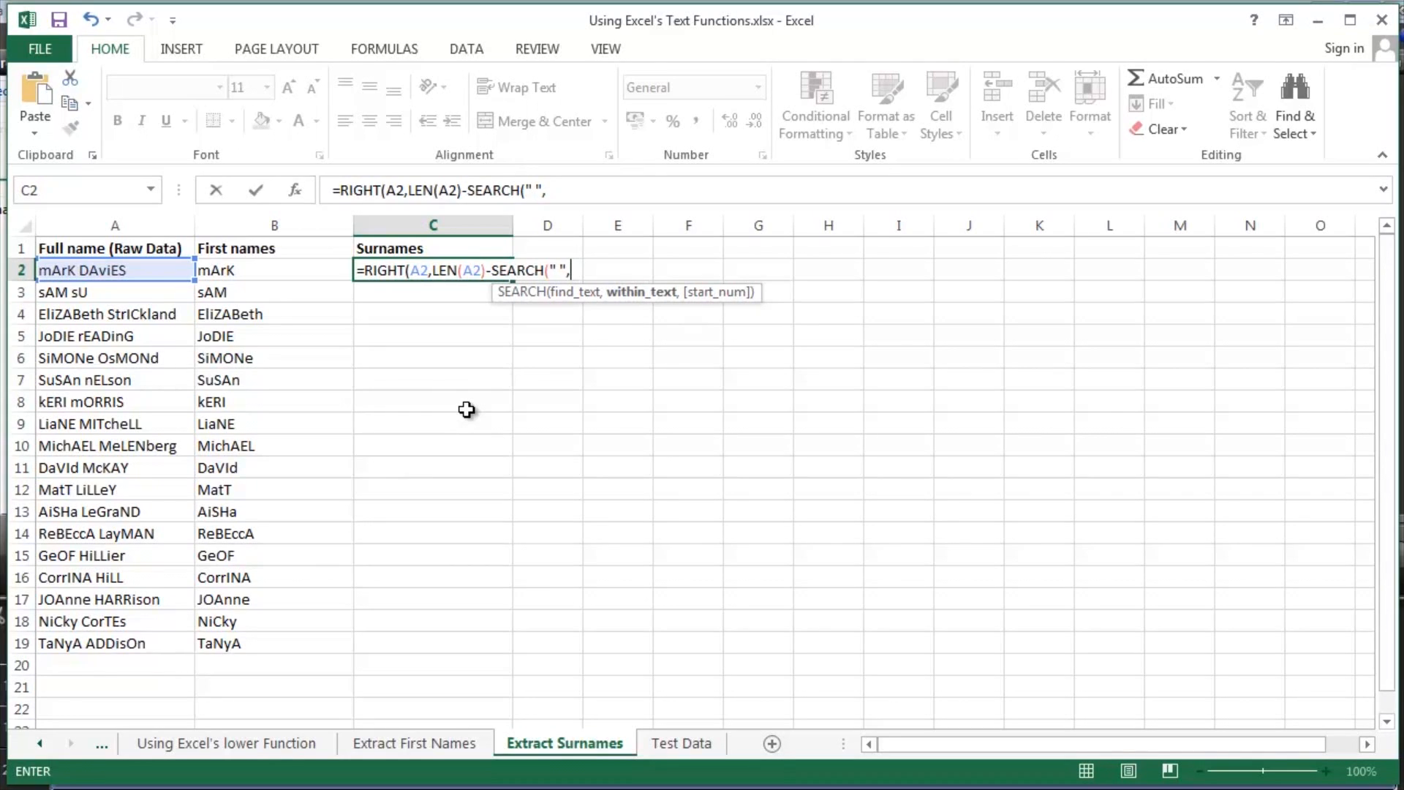
click(172, 269)
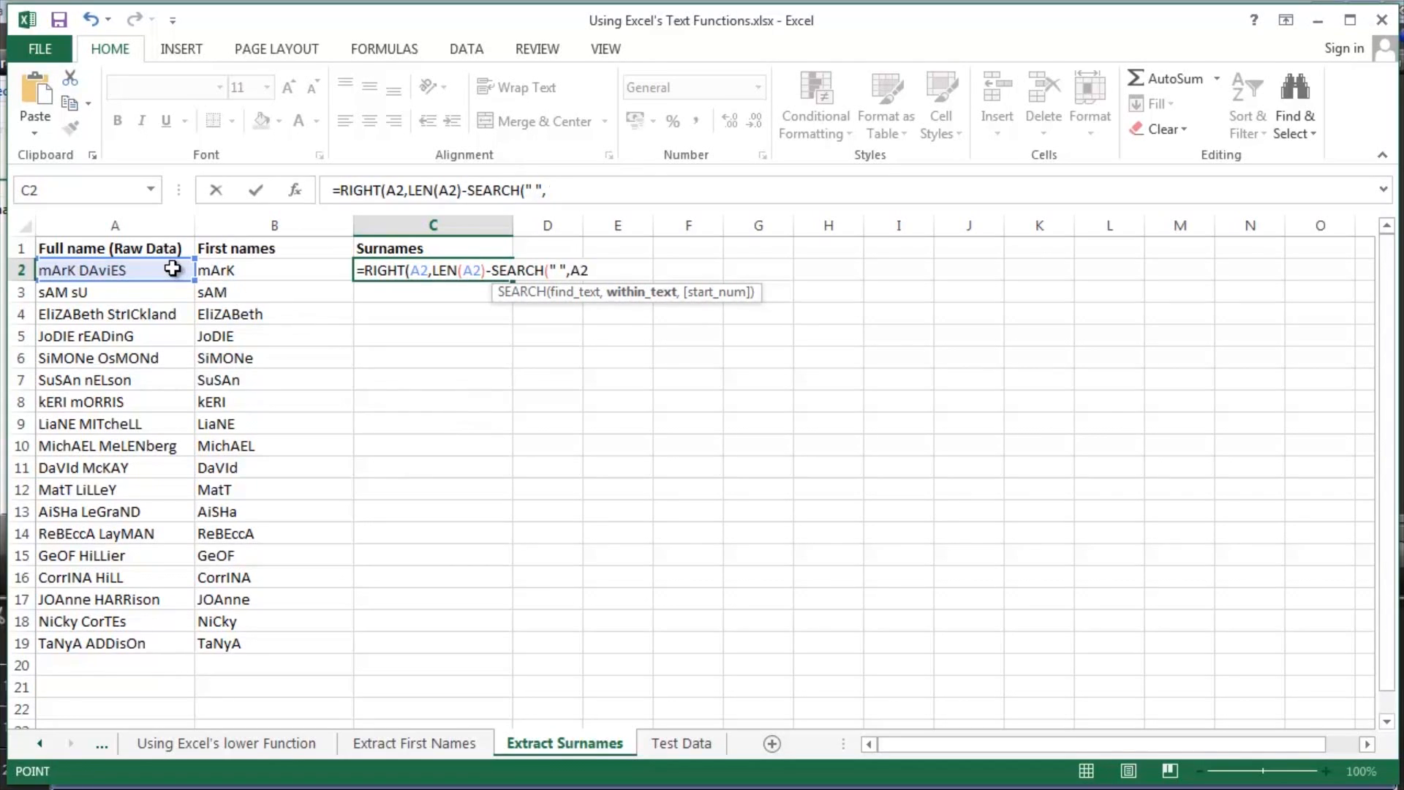
text())
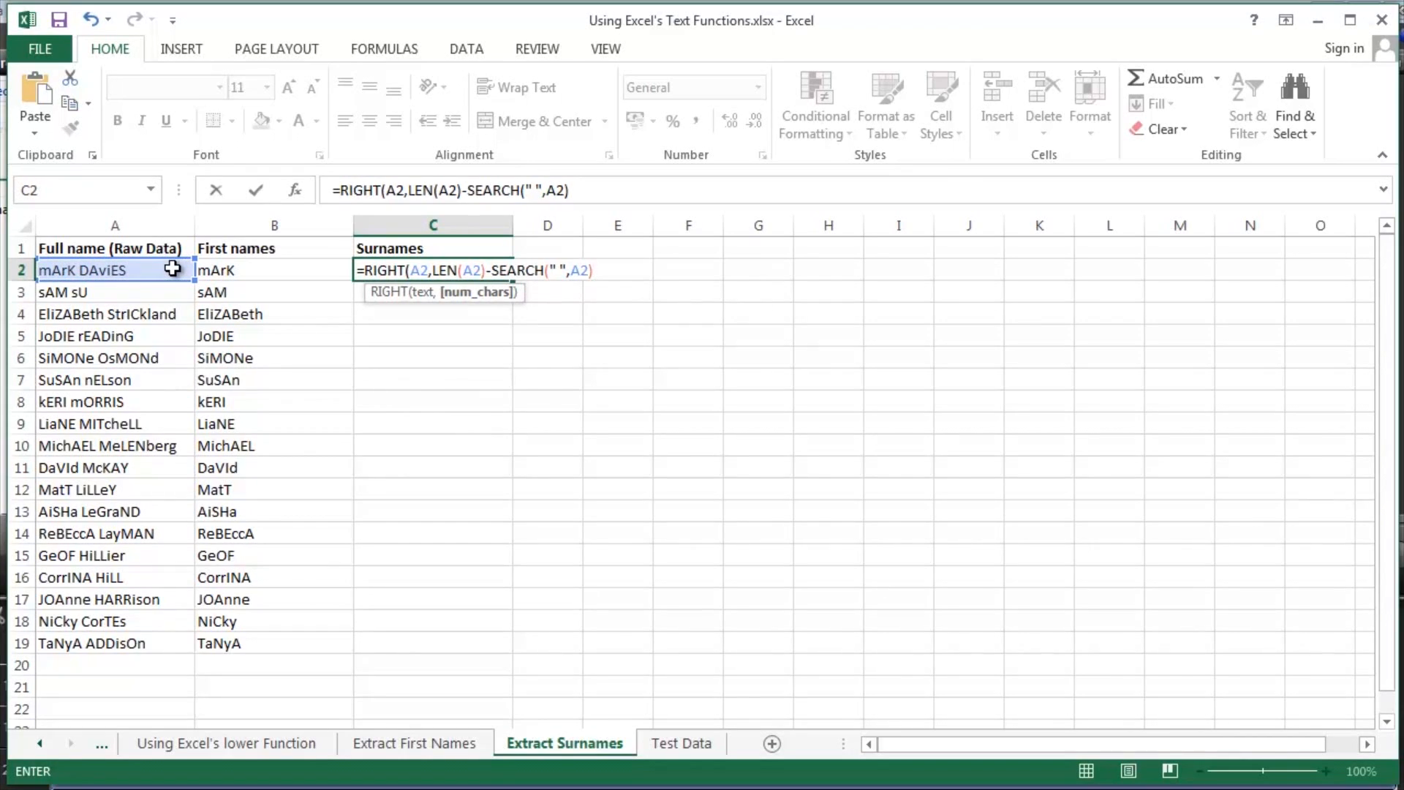
text())
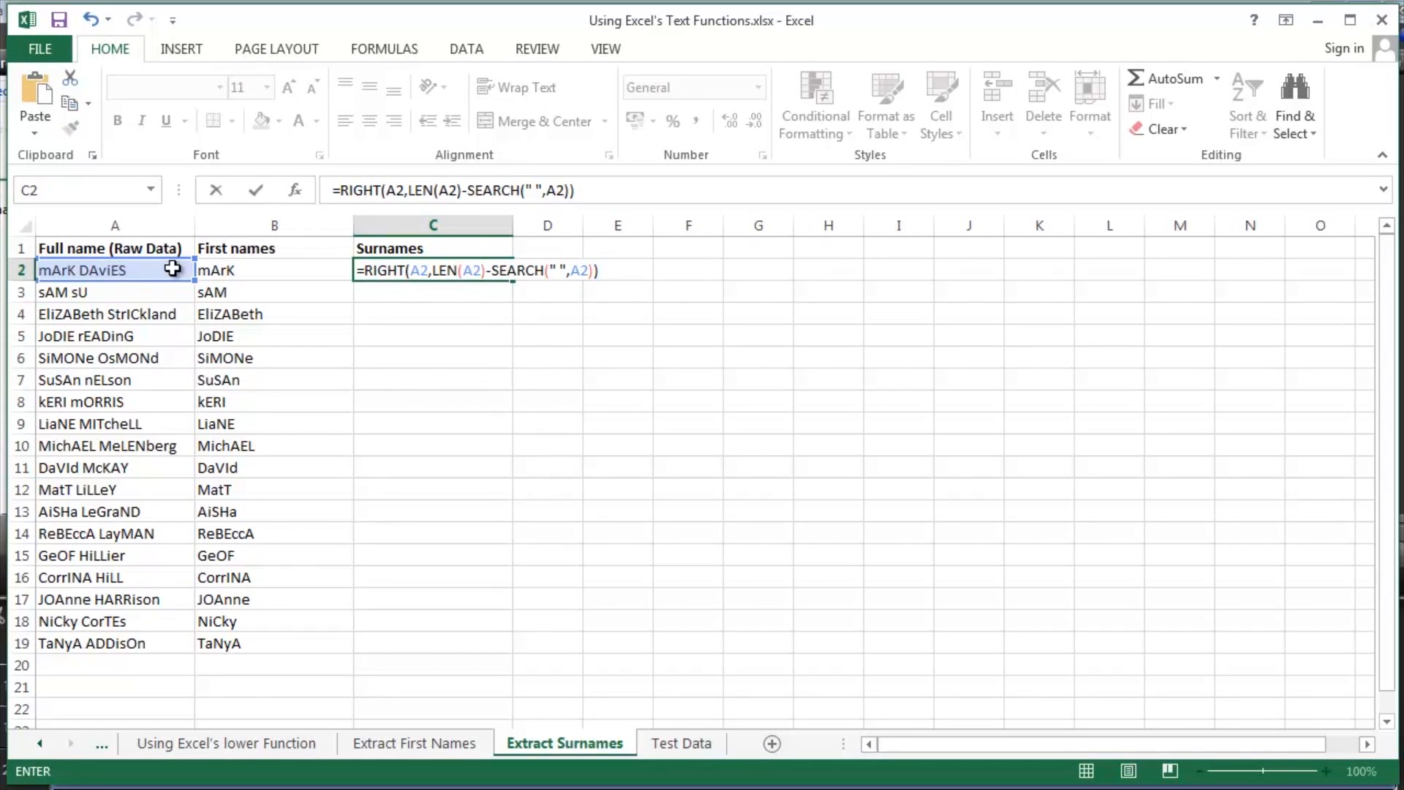
key(Return)
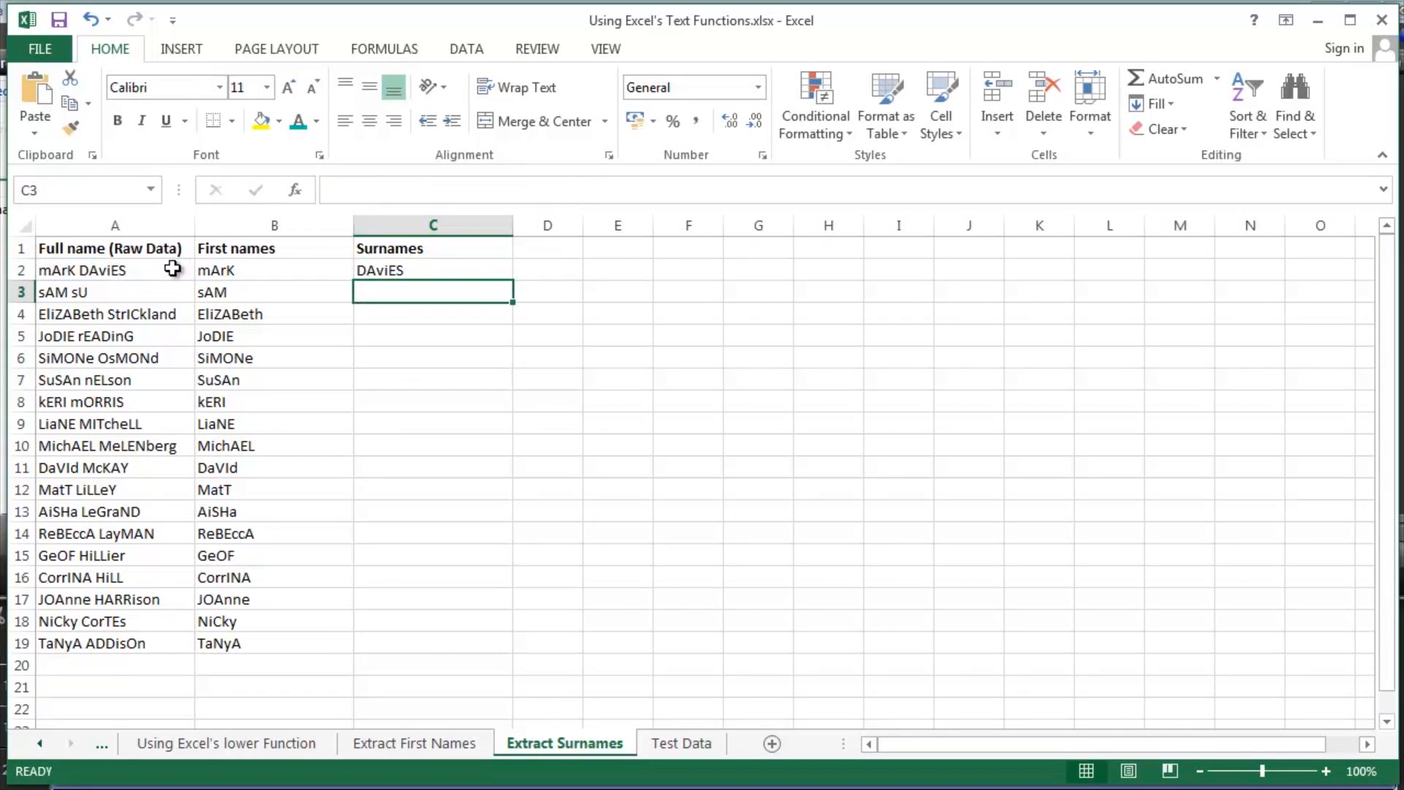
key(Up)
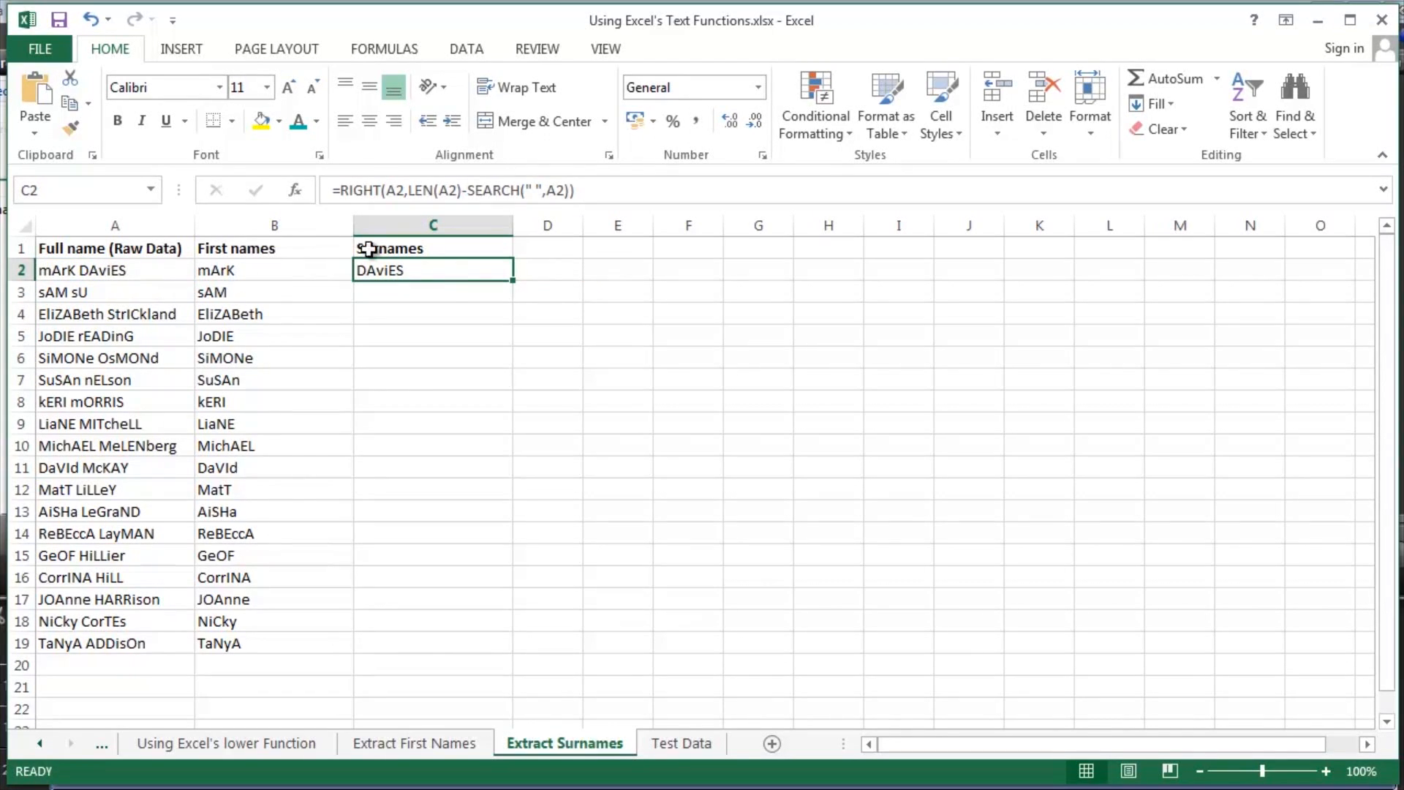
double_click(516, 282)
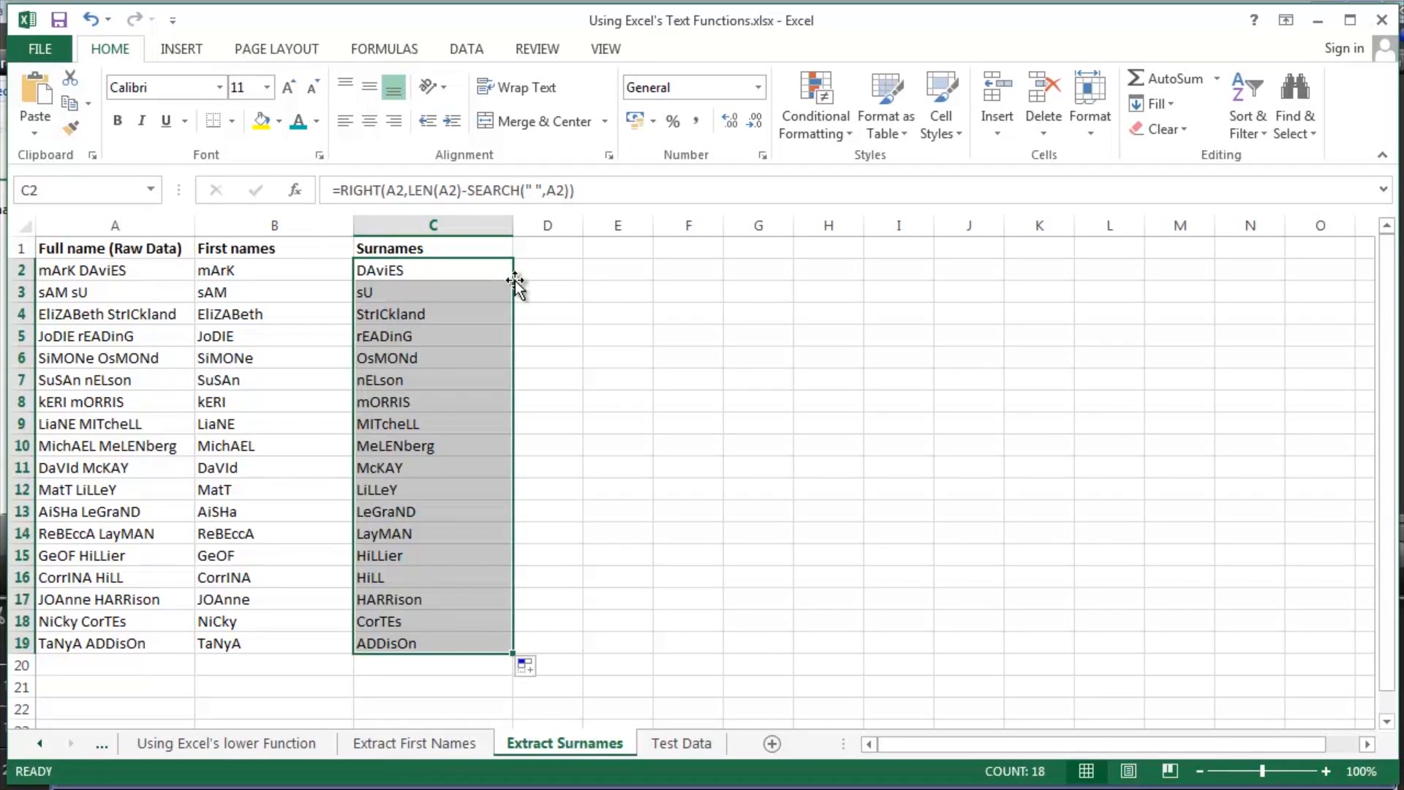
- Examine the letter case of the extracted surnames in the Surnames column, C2:C19
key(Up)
key(Down)
key(shift+Down)
key(shift+Down)
key(shift+Down)
key(shift+Down)
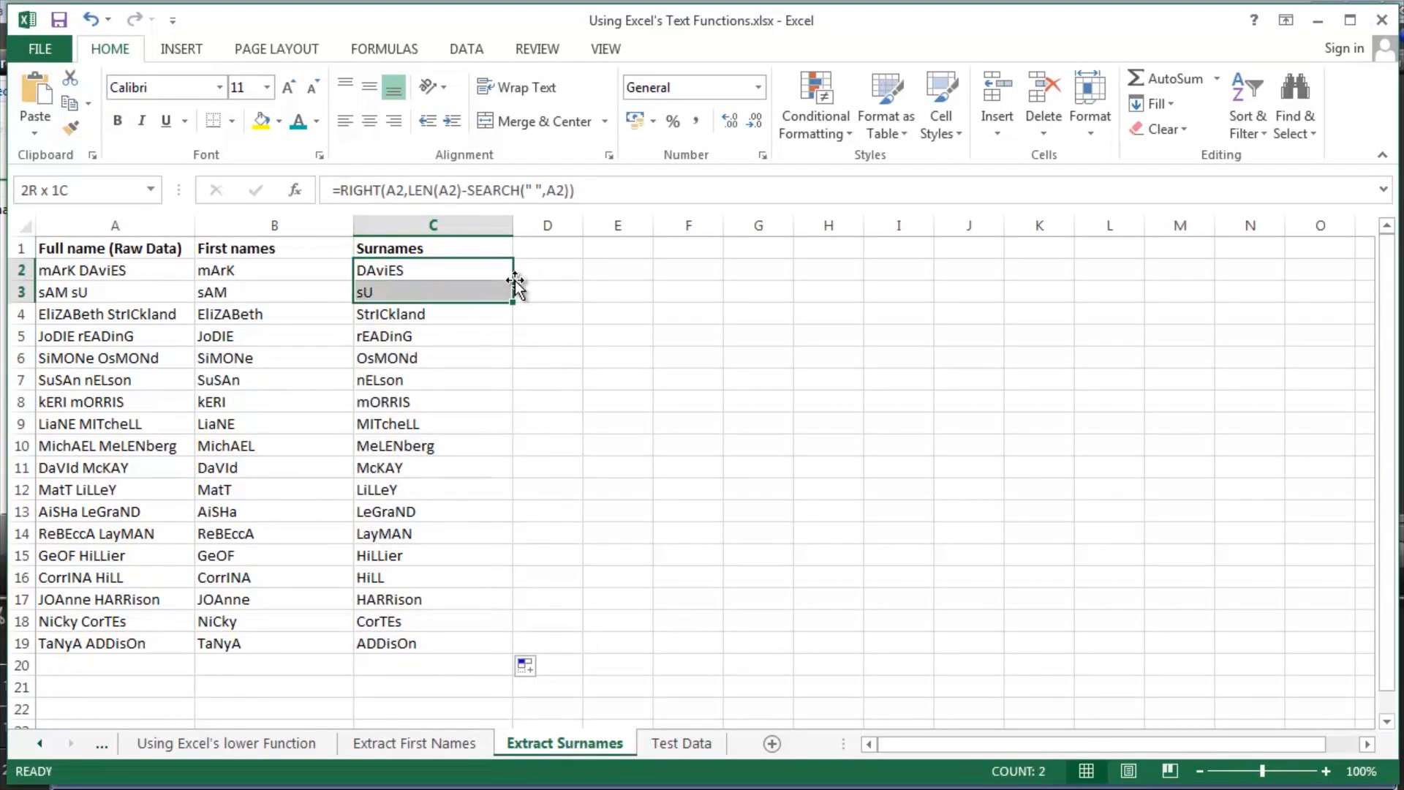
key(shift+Down)
key(shift+Down)
key(shift+Down)
key(shift+Down)
key(shift+Down)
key(shift+Down)
key(shift+Down)
key(shift+Down)
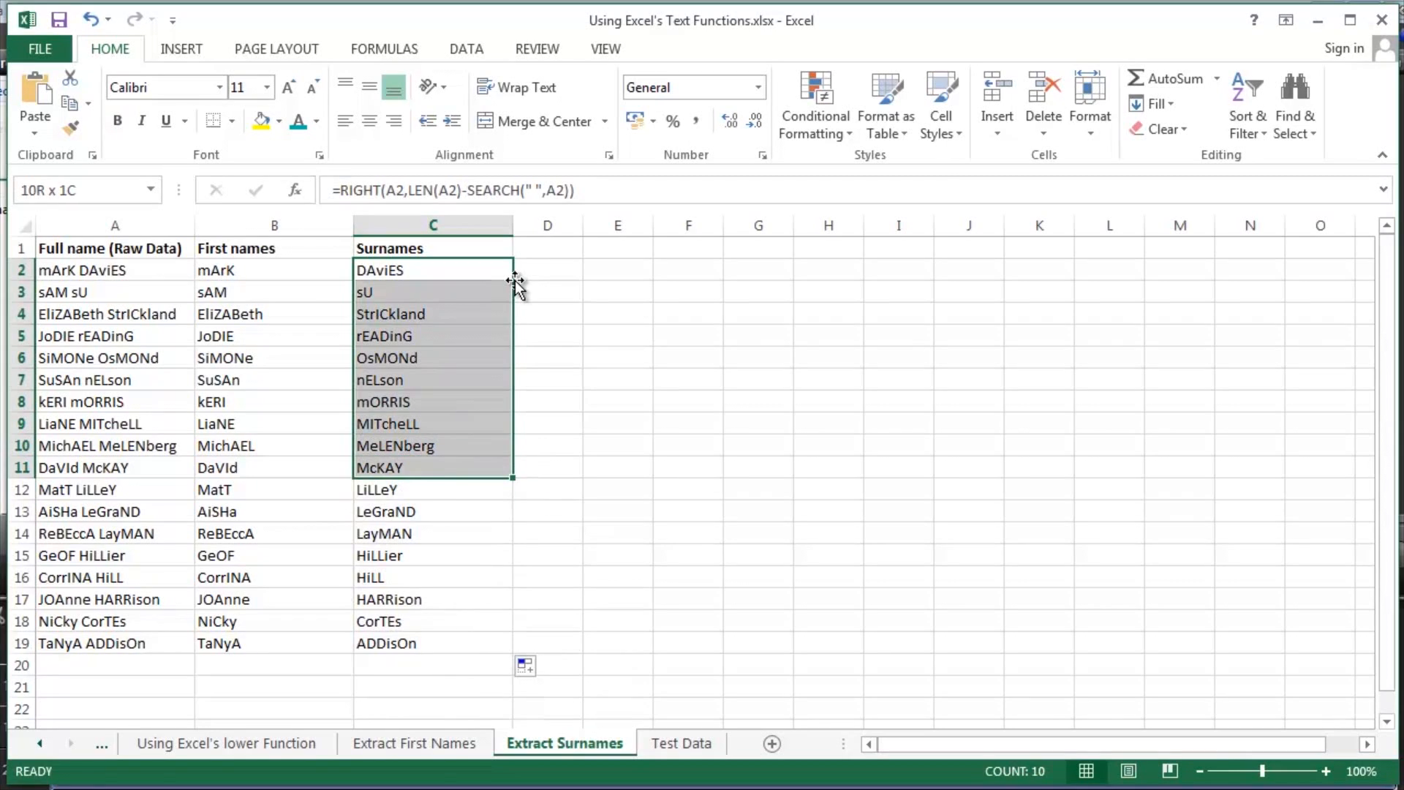
key(shift+Down)
key(shift+Down)
key(shift+Down)
key(shift+Down)
key(shift+Down)
key(Up)
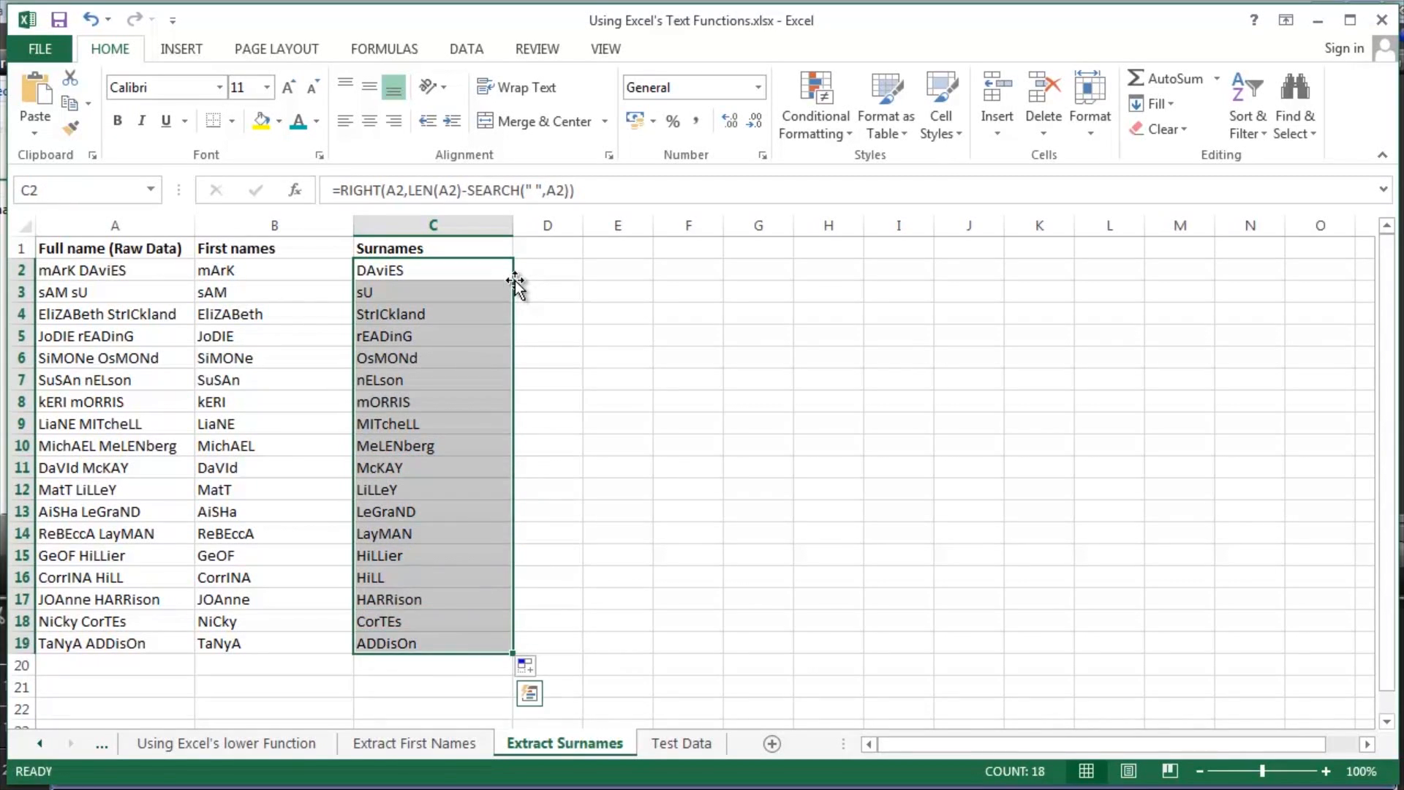
key(Down)
key(shift+Down)
key(shift+Down)
key(shift+Down)
key(shift+Down)
key(shift+Down)
key(shift+Down)
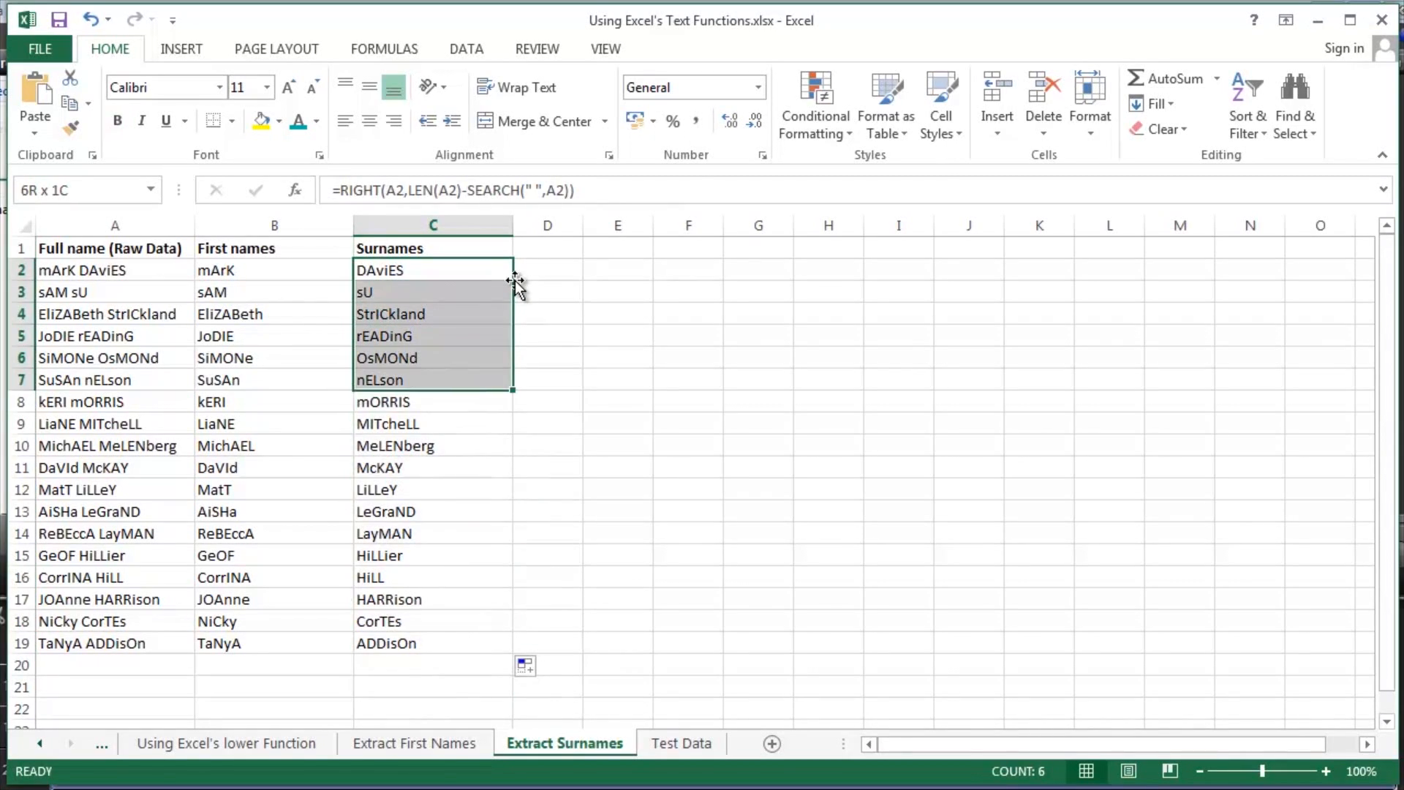
key(shift+Up)
- Wrap the C2 formula in PROPER, giving =PROPER(RIGHT(A2,LEN(A2)-SEARCH(" ",A2))), and reselect the cell
key(Up)
key(Down)
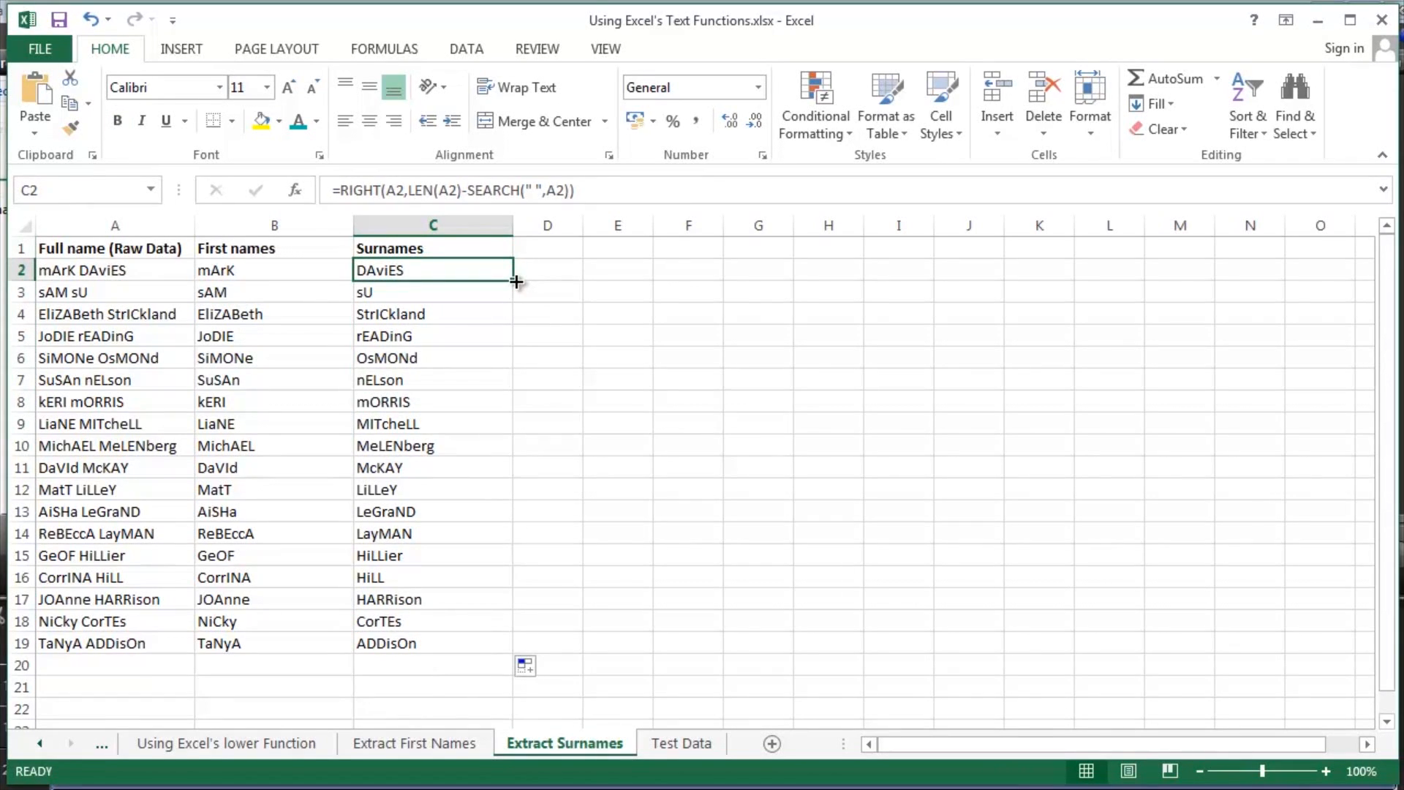
key(F2)
key(Left)
key(Left)
key(Left)
key(Left)
key(Left)
key(Left)
key(Left)
key(Left)
key(Left)
key(Left)
key(Left)
key(Left)
key(Left)
key(Left)
key(Left)
key(Left)
key(Left)
key(Left)
key(Left)
key(Left)
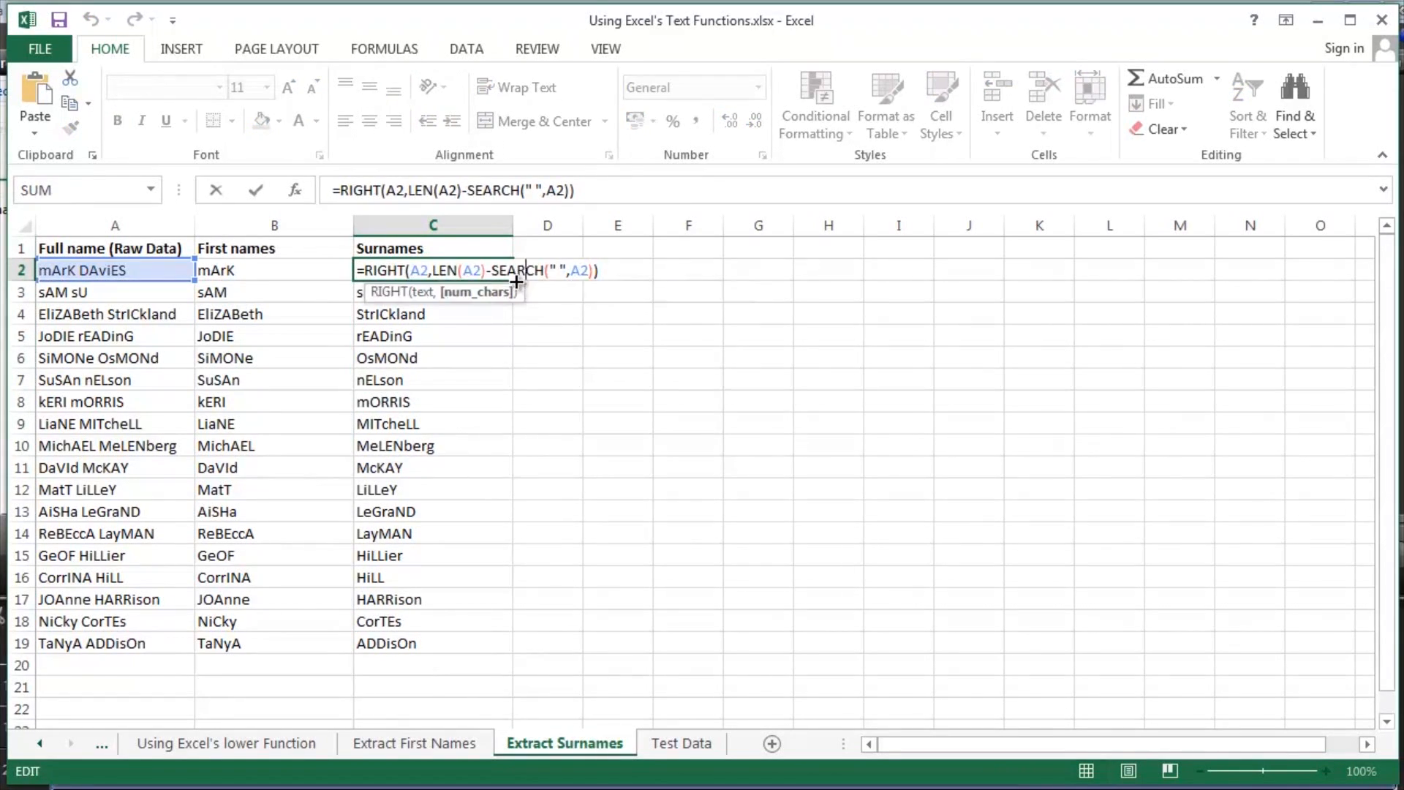
key(Left)
key(Left)
text(proper)
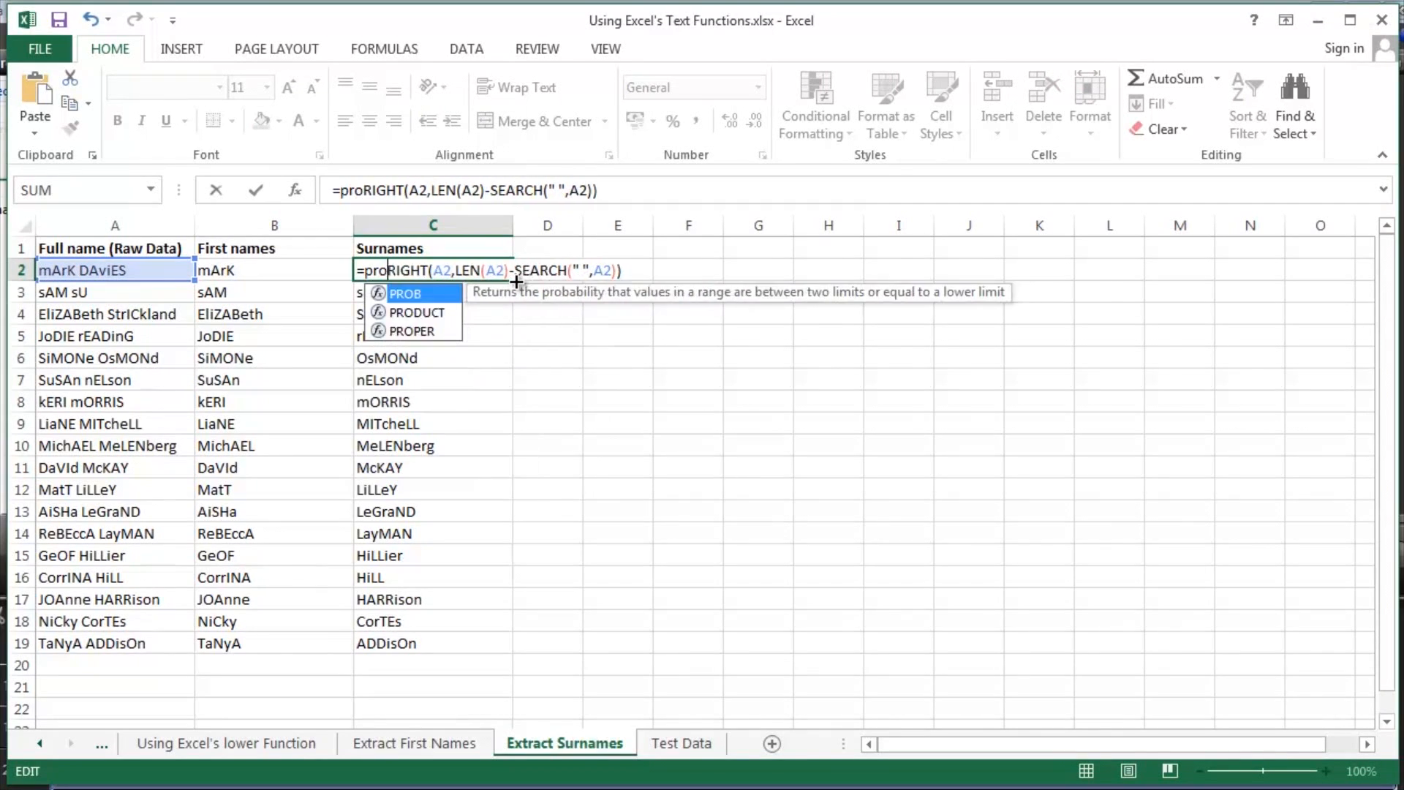
key(Tab)
key(End)
text())
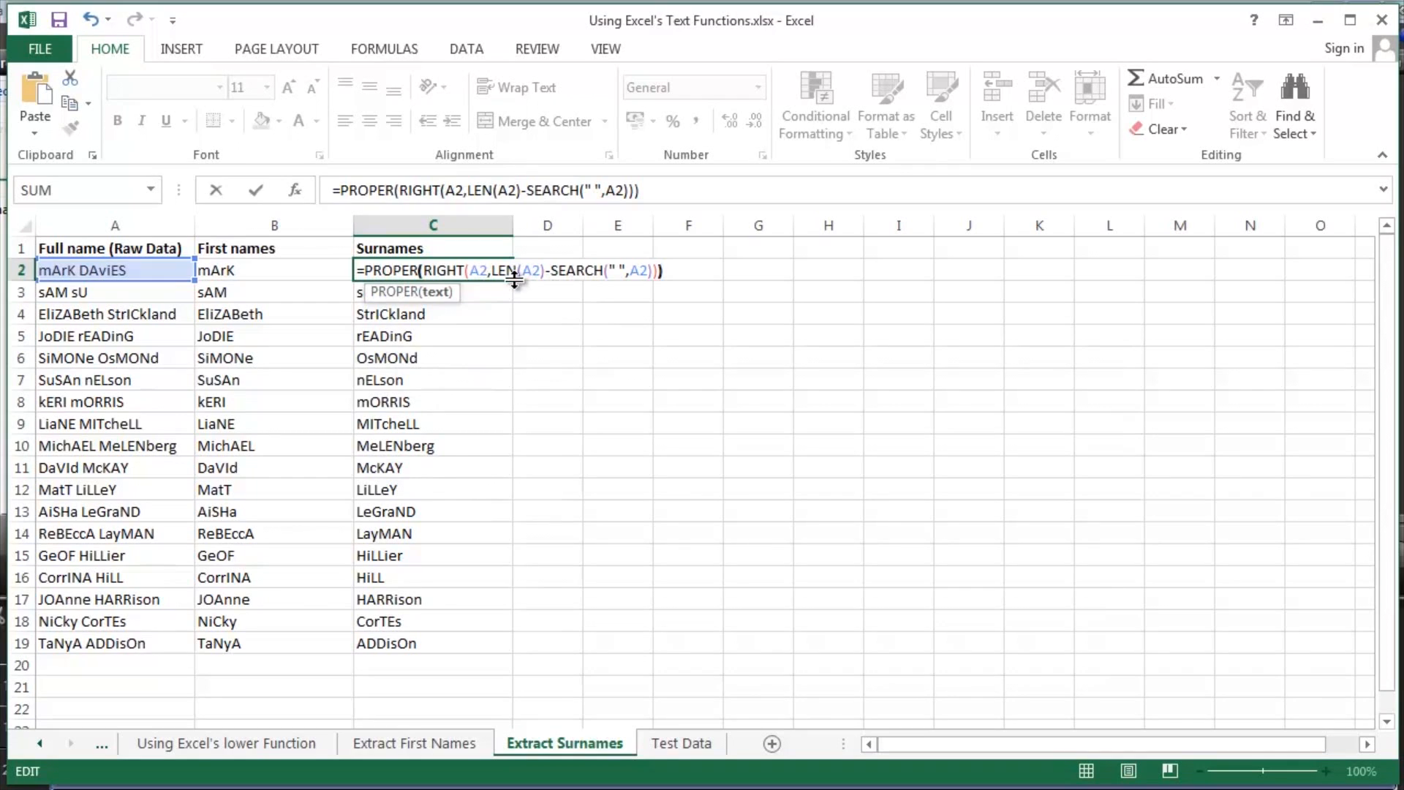
key(Return)
click(451, 272)
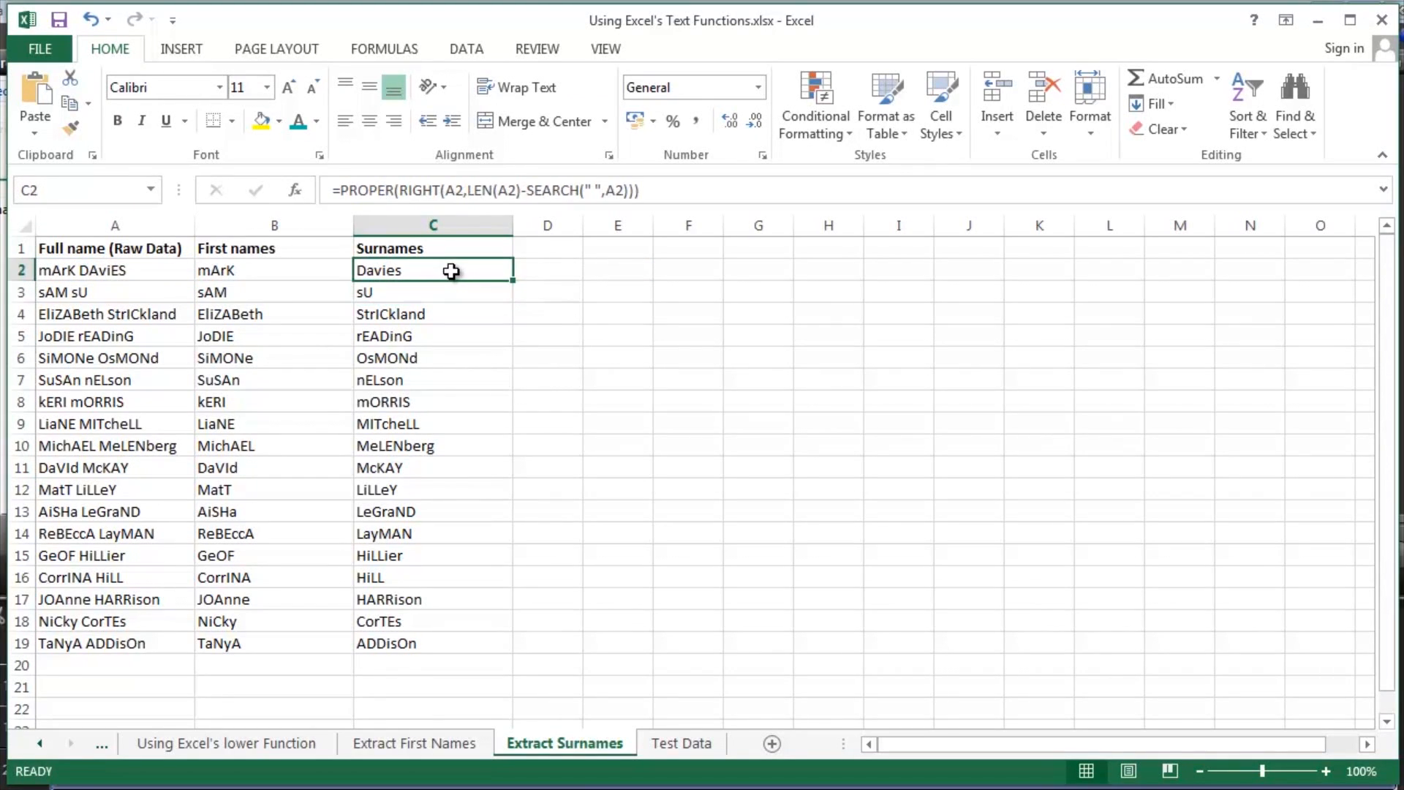
- Fill the PROPER surname formula from C2 down through C19 and reselect C2
double_click(514, 282)
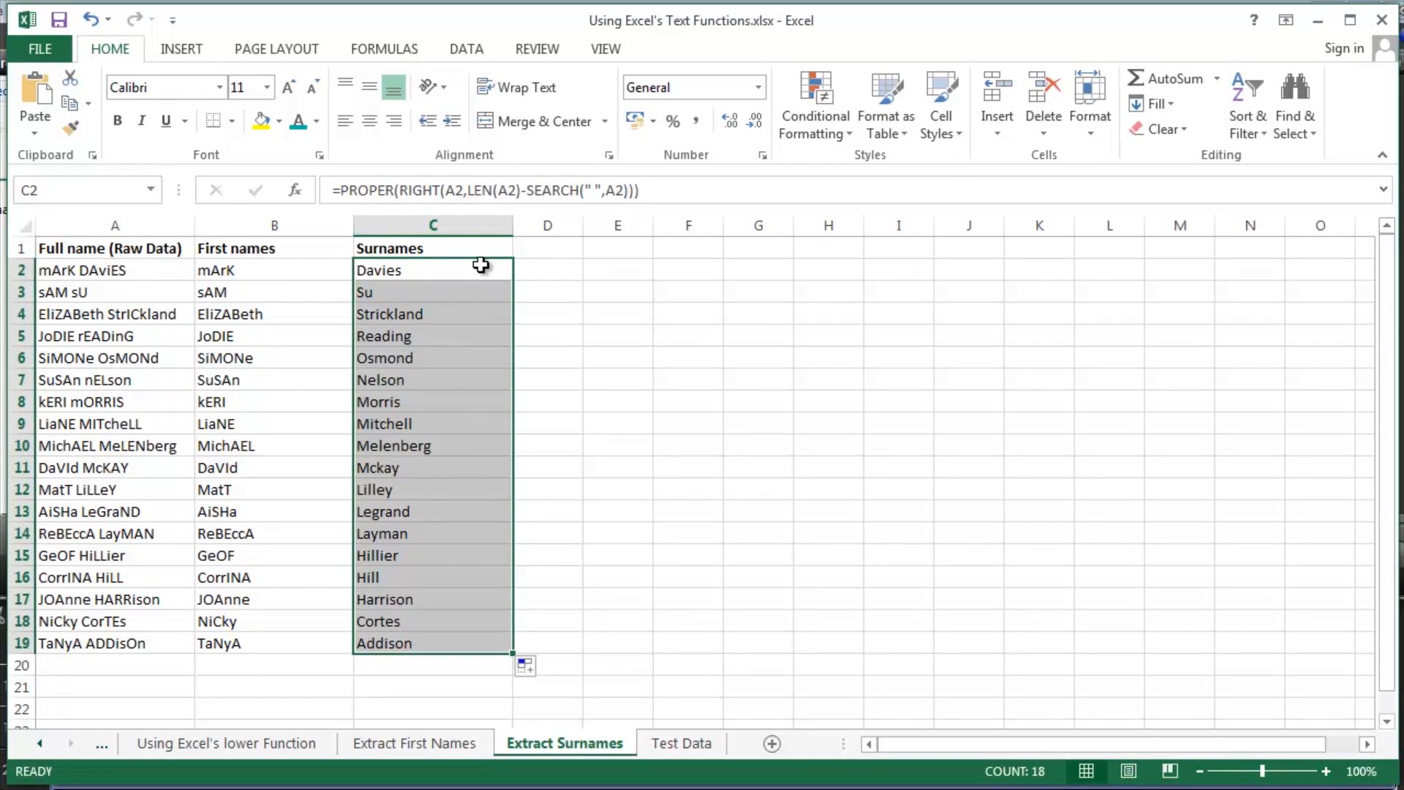
click(481, 266)
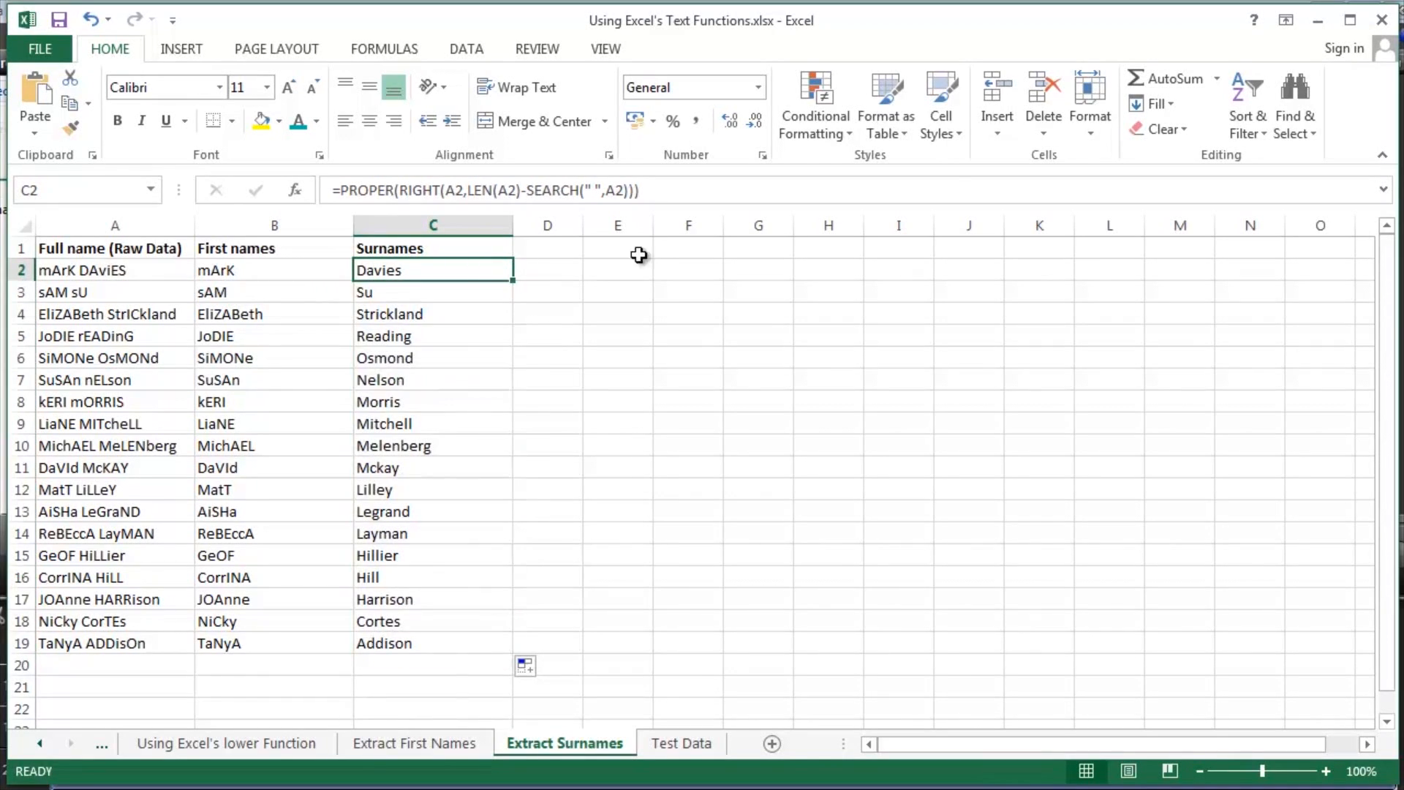
- Open the C2 formula for editing and examine its nested PROPER, RIGHT, LEN and SEARCH functions along with their A2 and space arguments
key(F2)
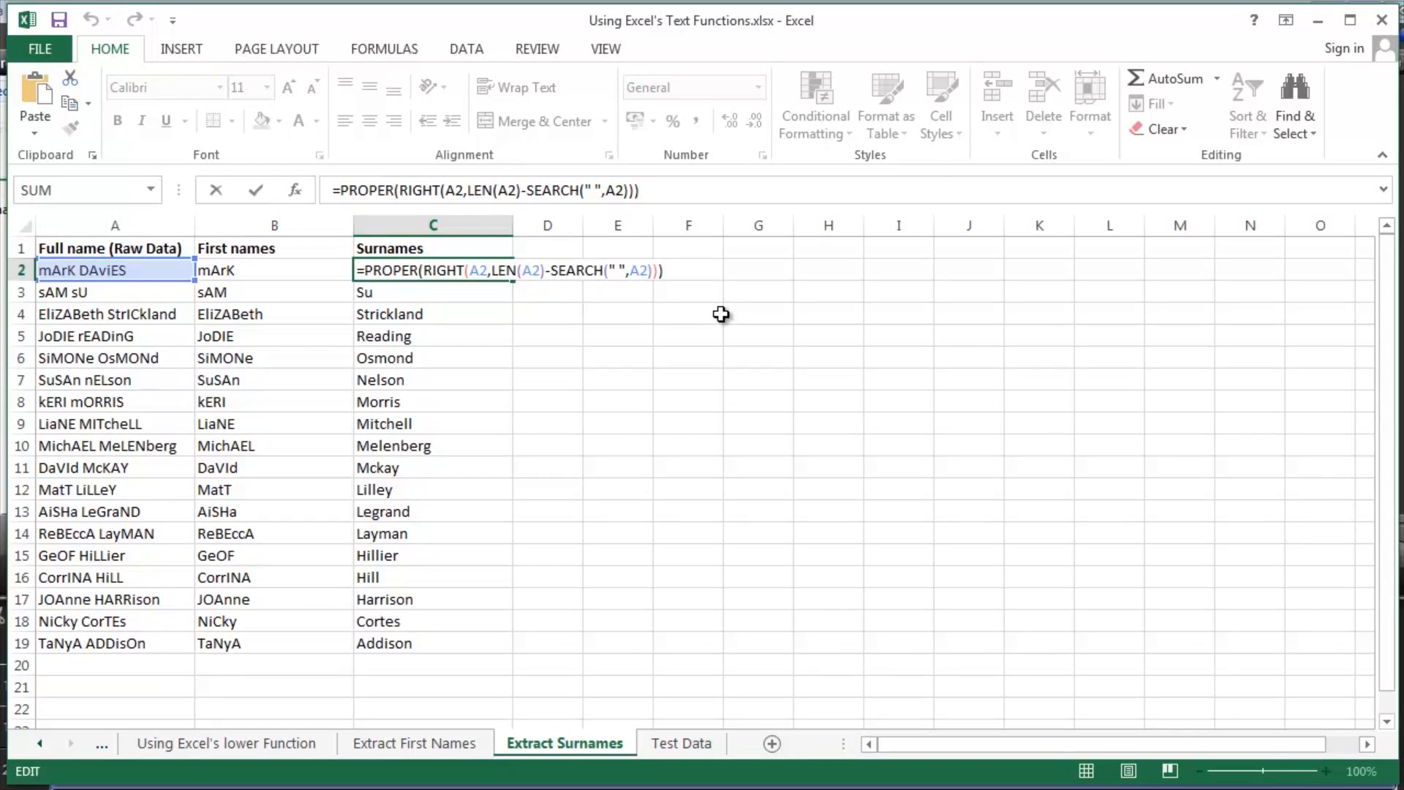
double_click(441, 270)
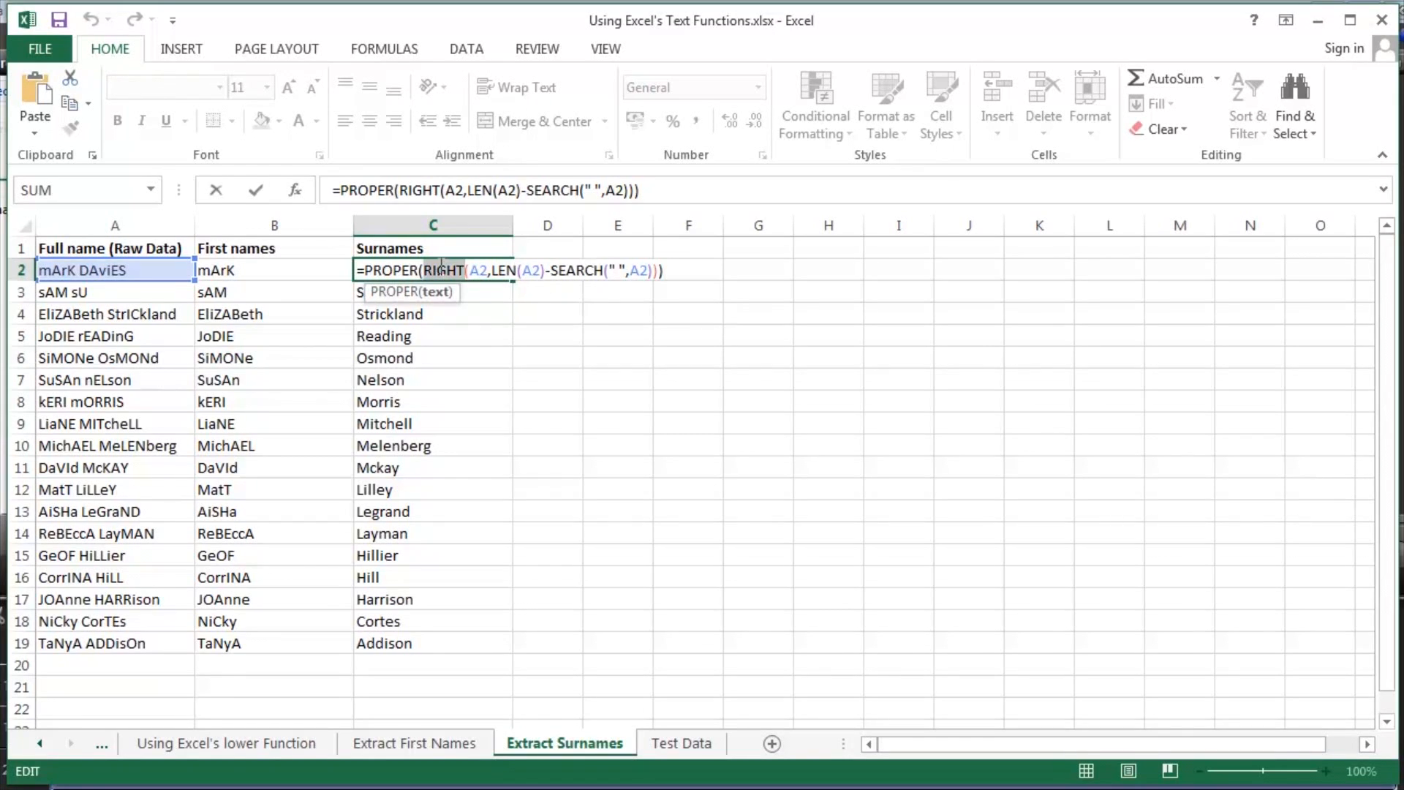
double_click(504, 270)
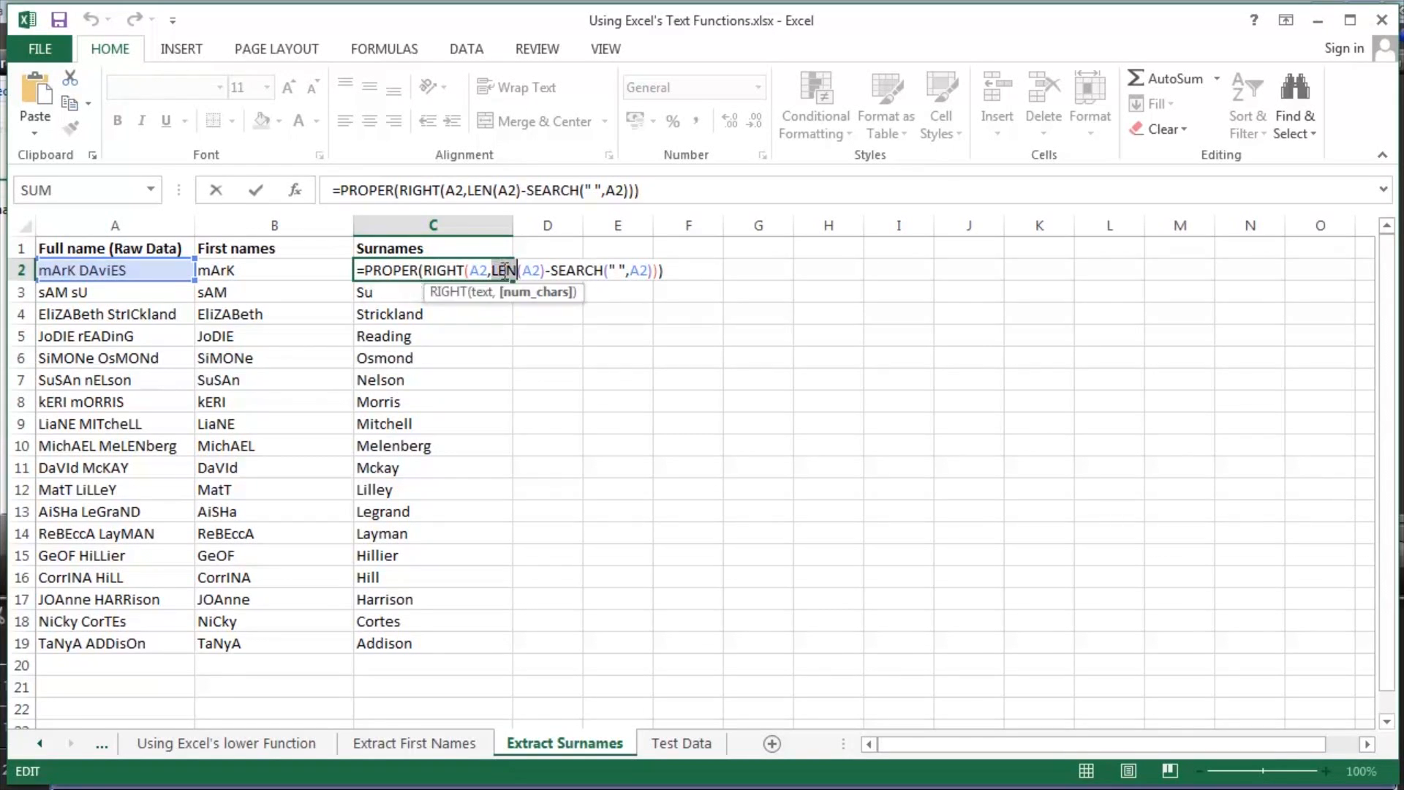
double_click(576, 270)
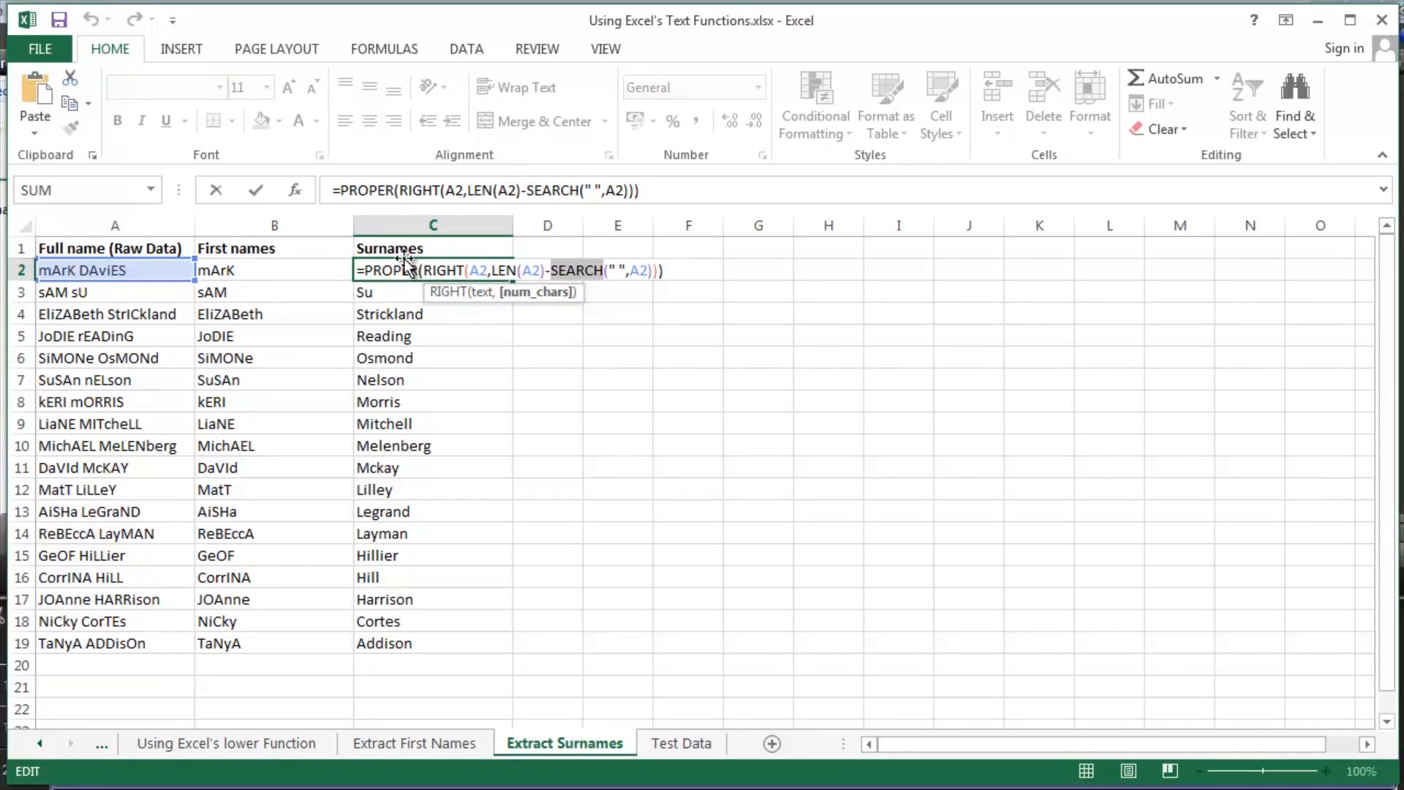
double_click(386, 270)
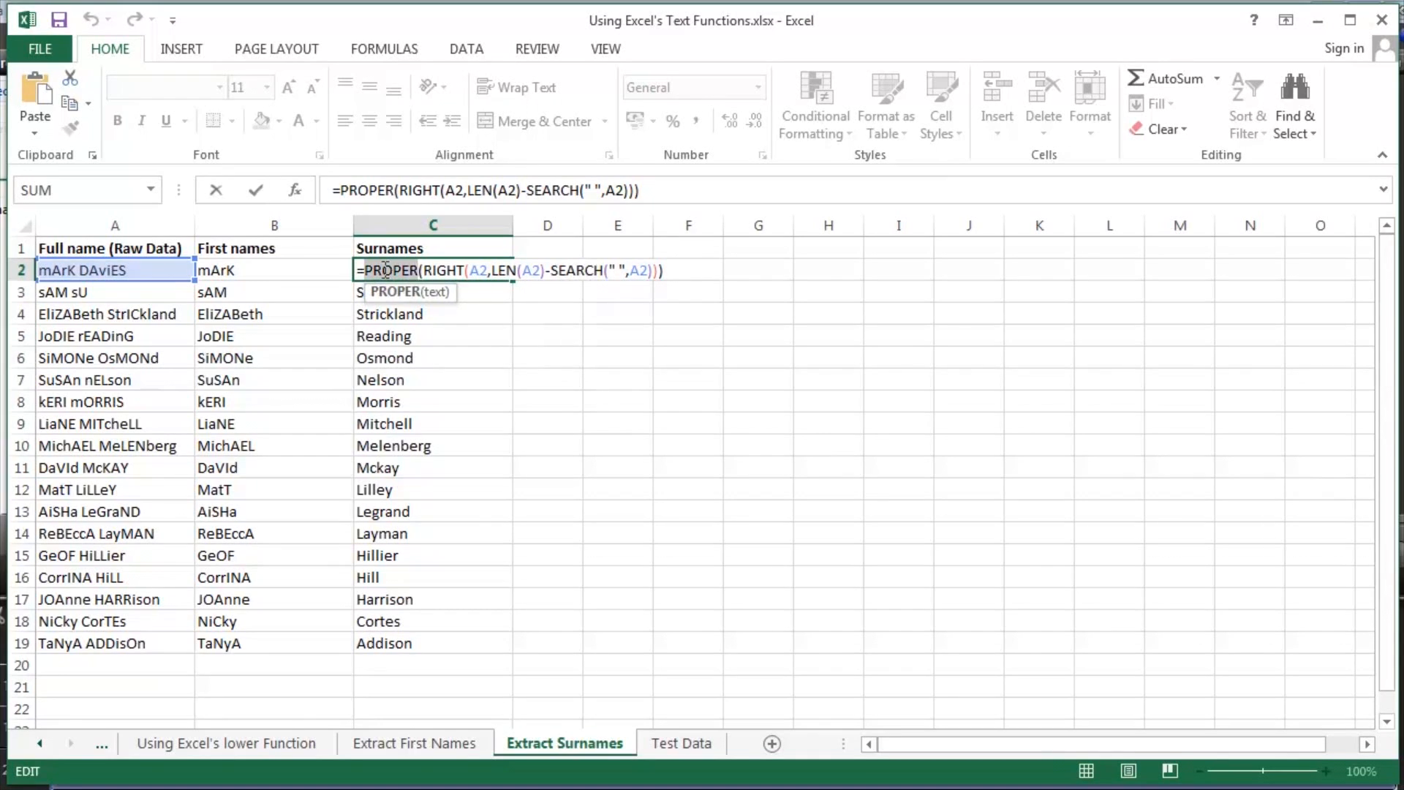
double_click(442, 271)
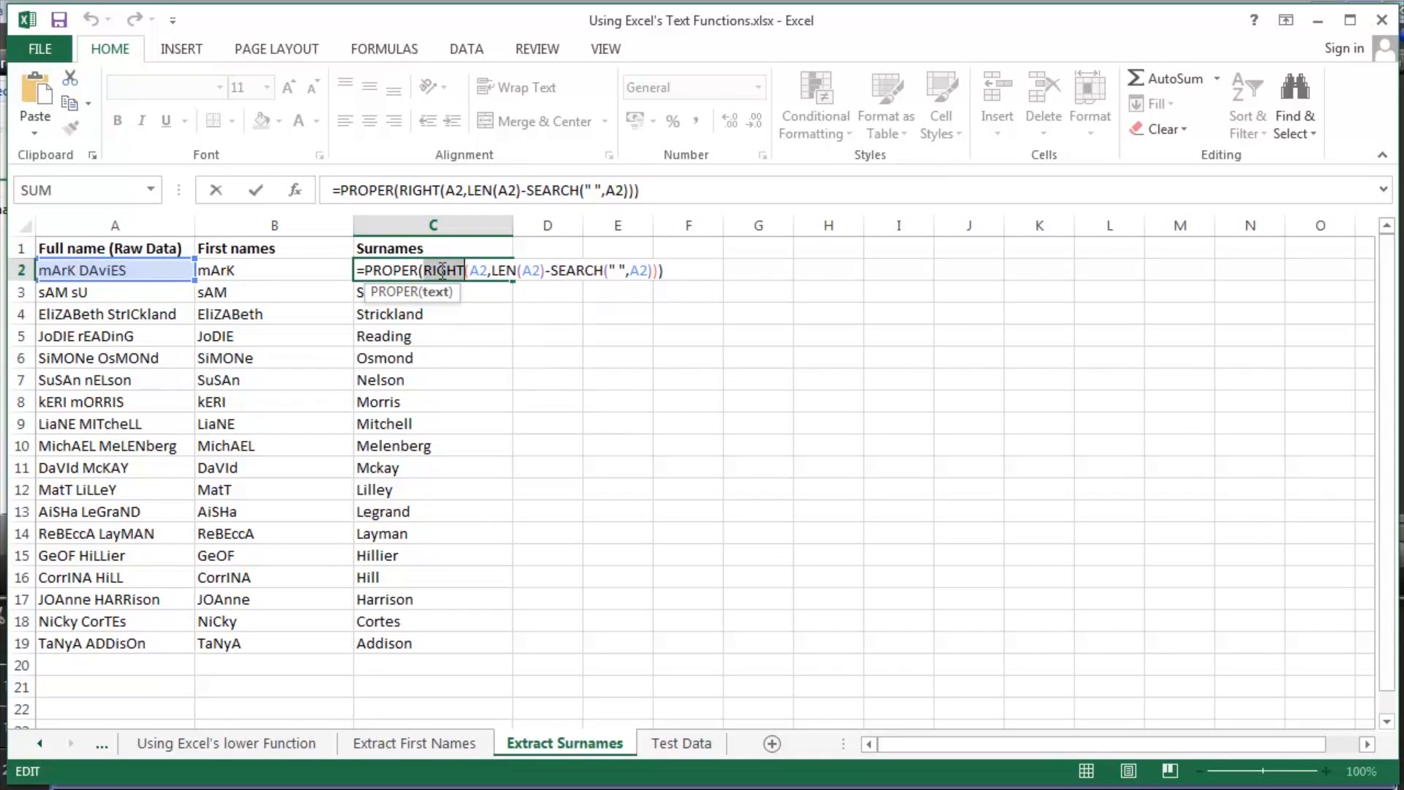
double_click(476, 271)
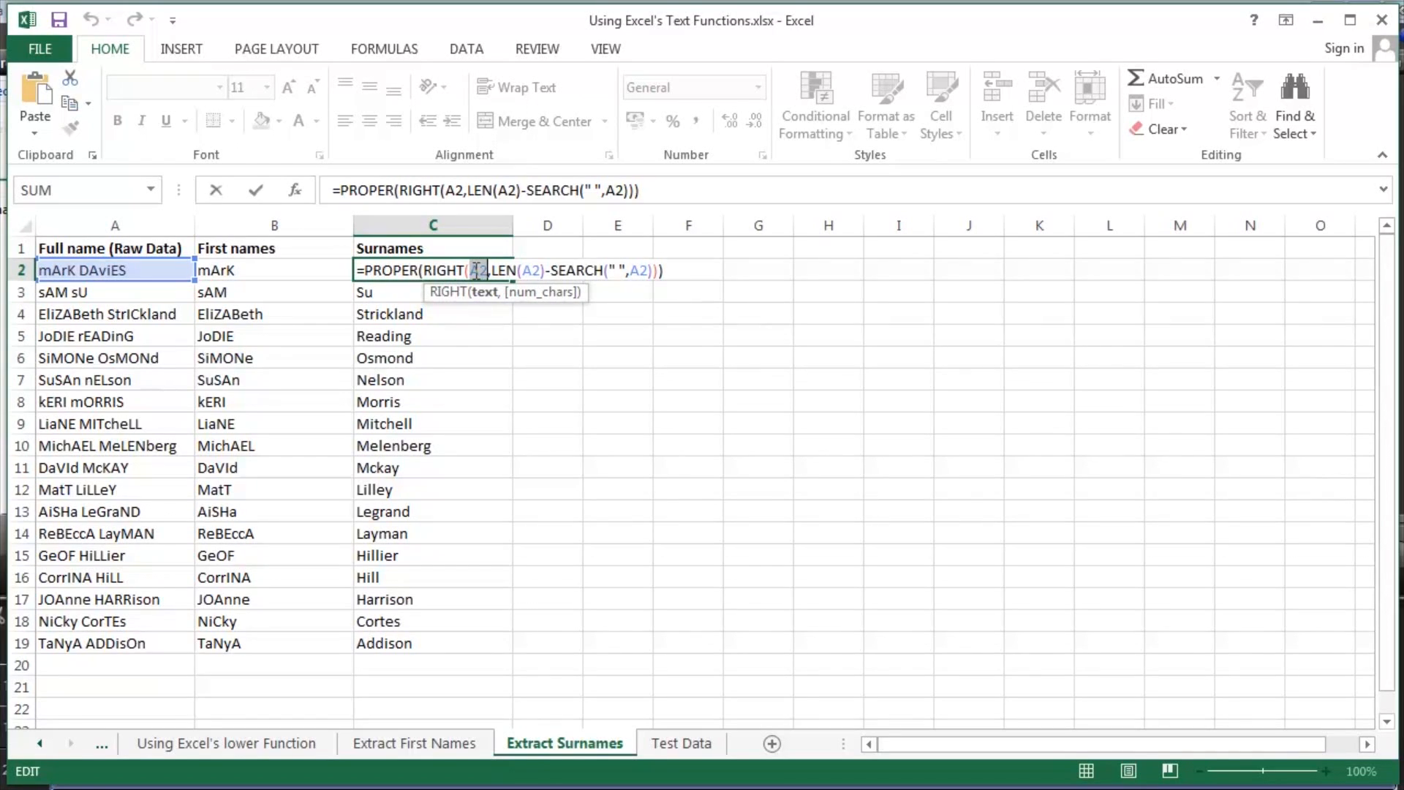
double_click(511, 271)
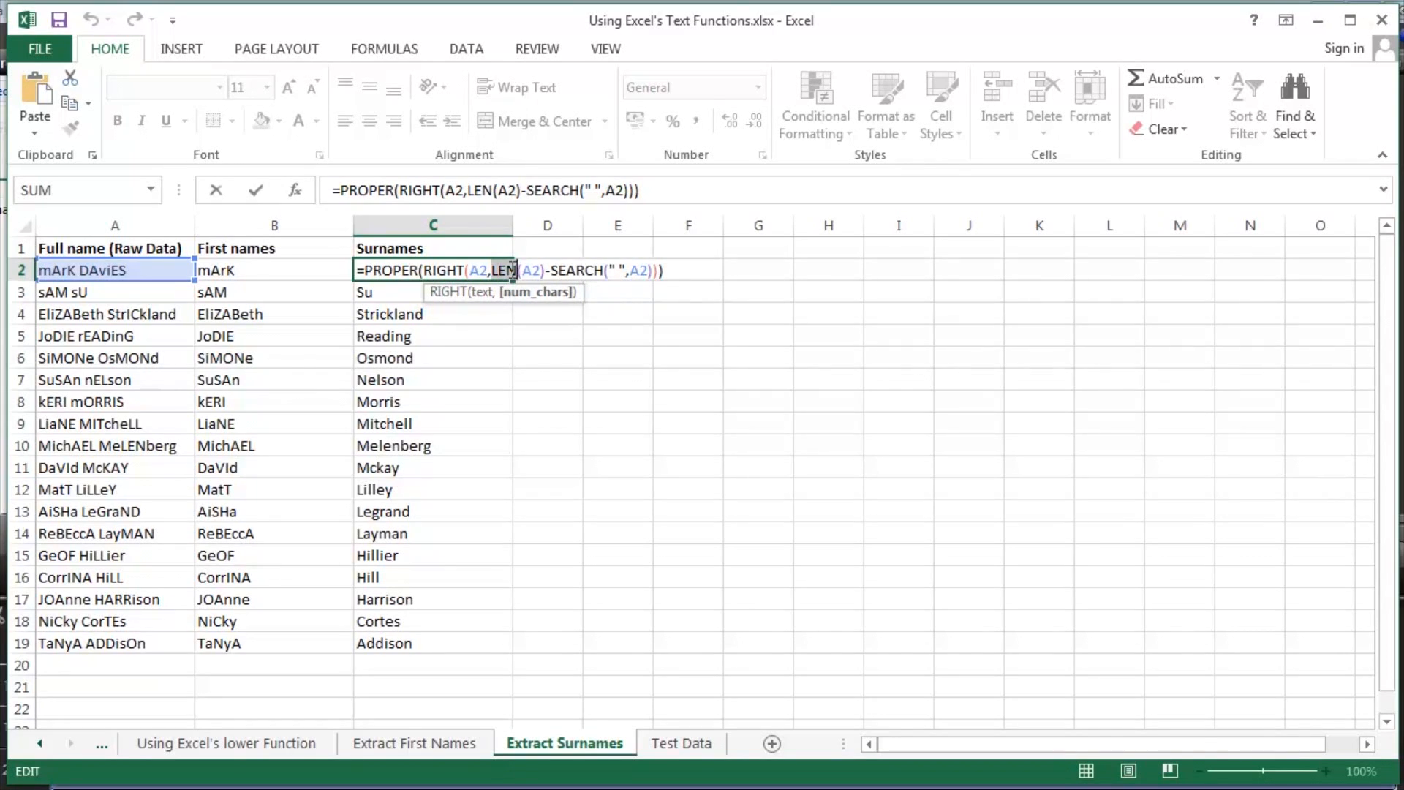
double_click(568, 270)
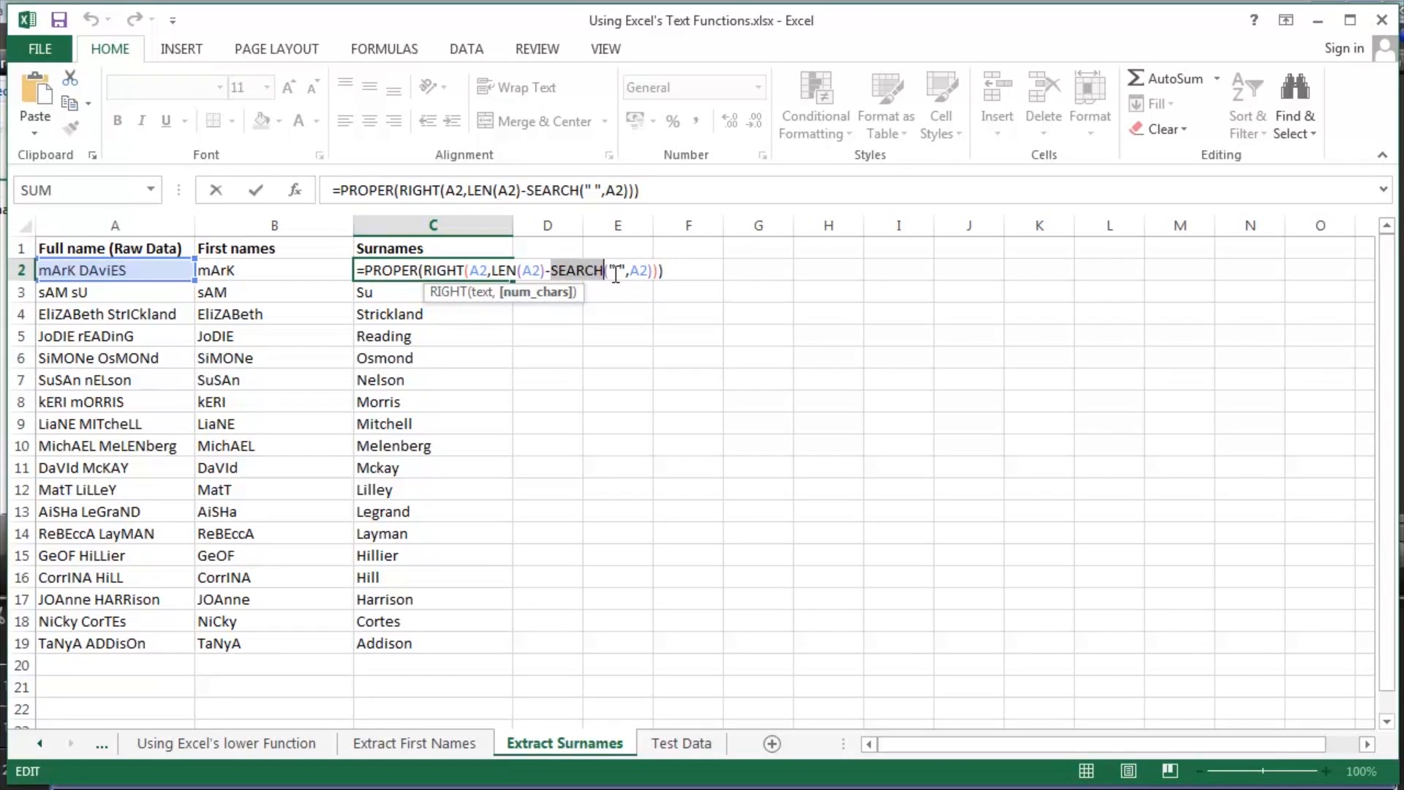
drag(610, 271, 621, 268)
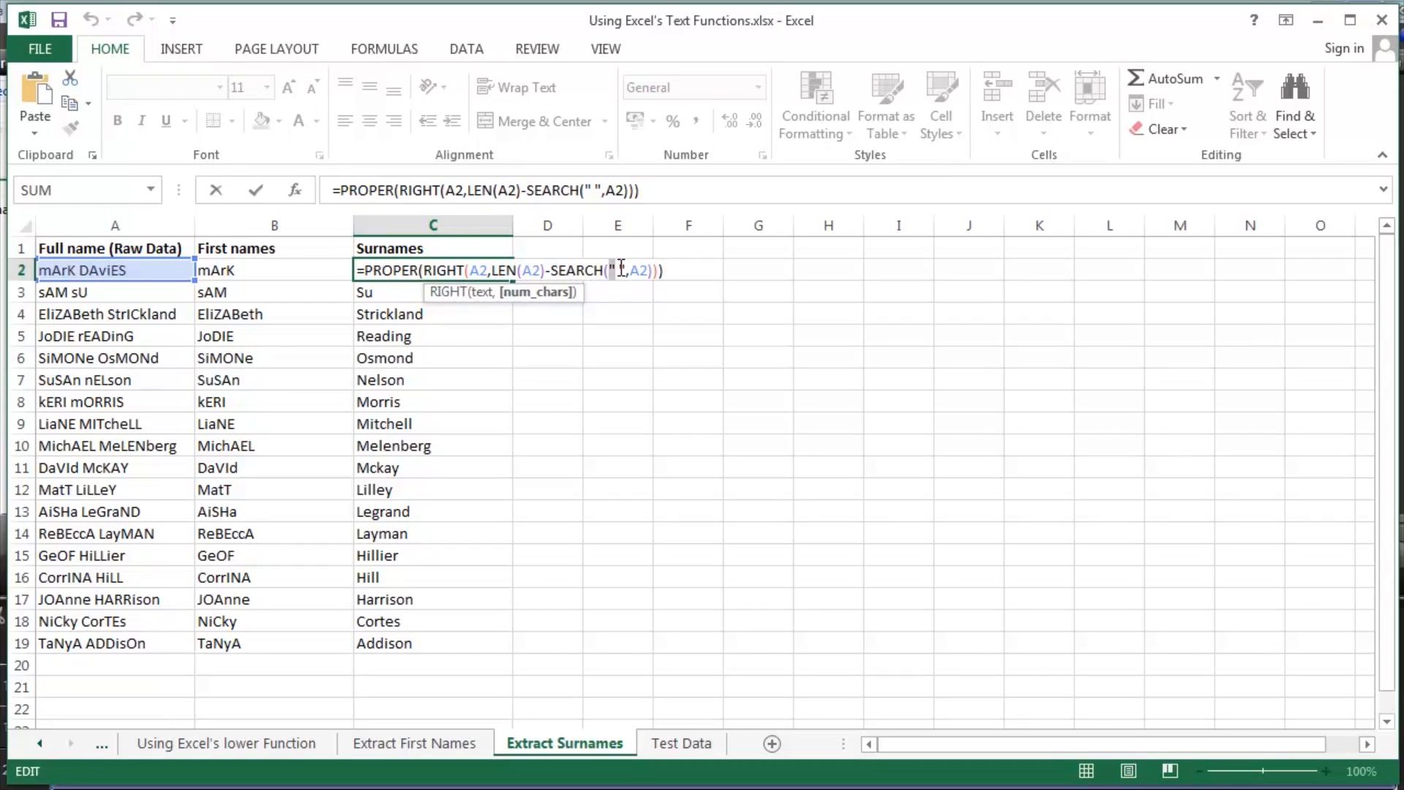
click(628, 270)
double_click(643, 271)
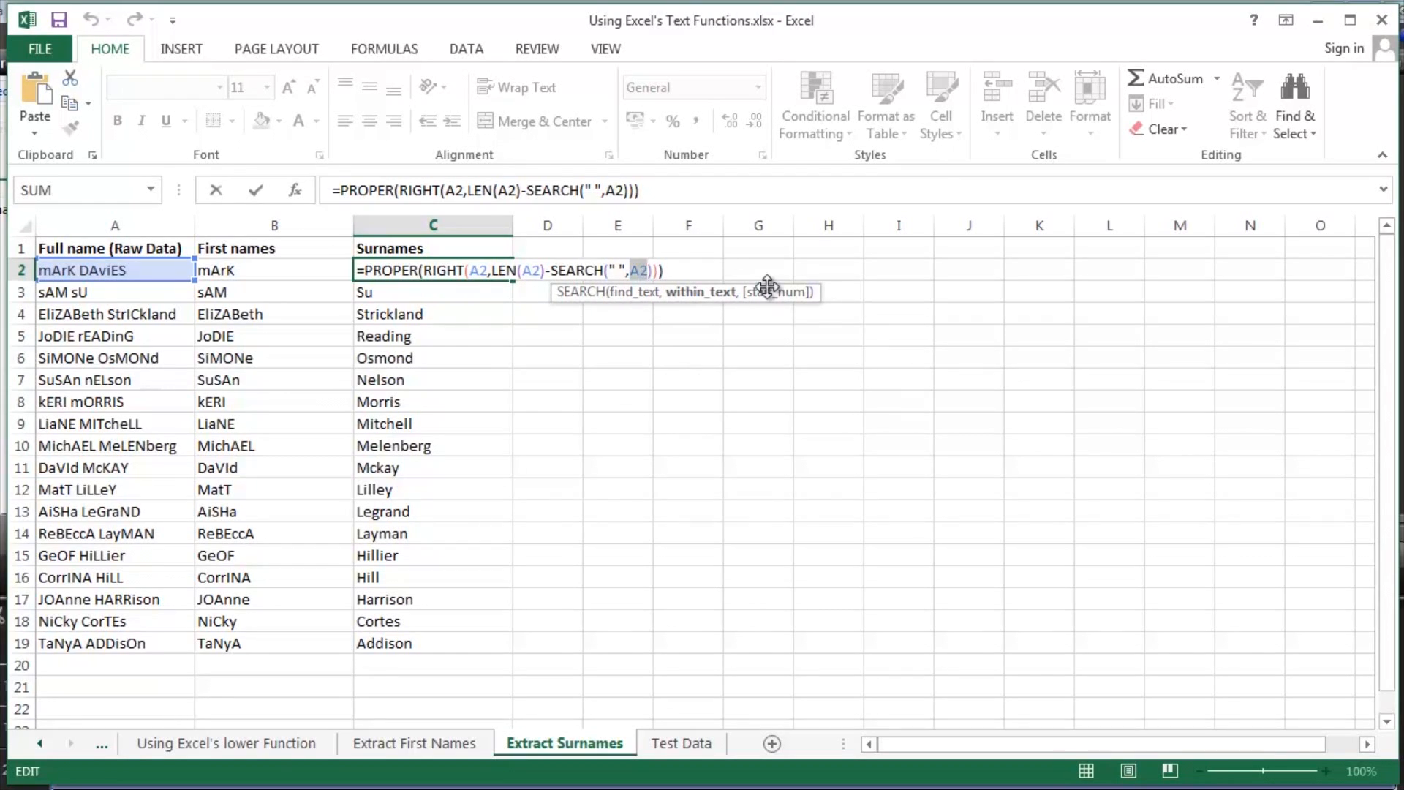